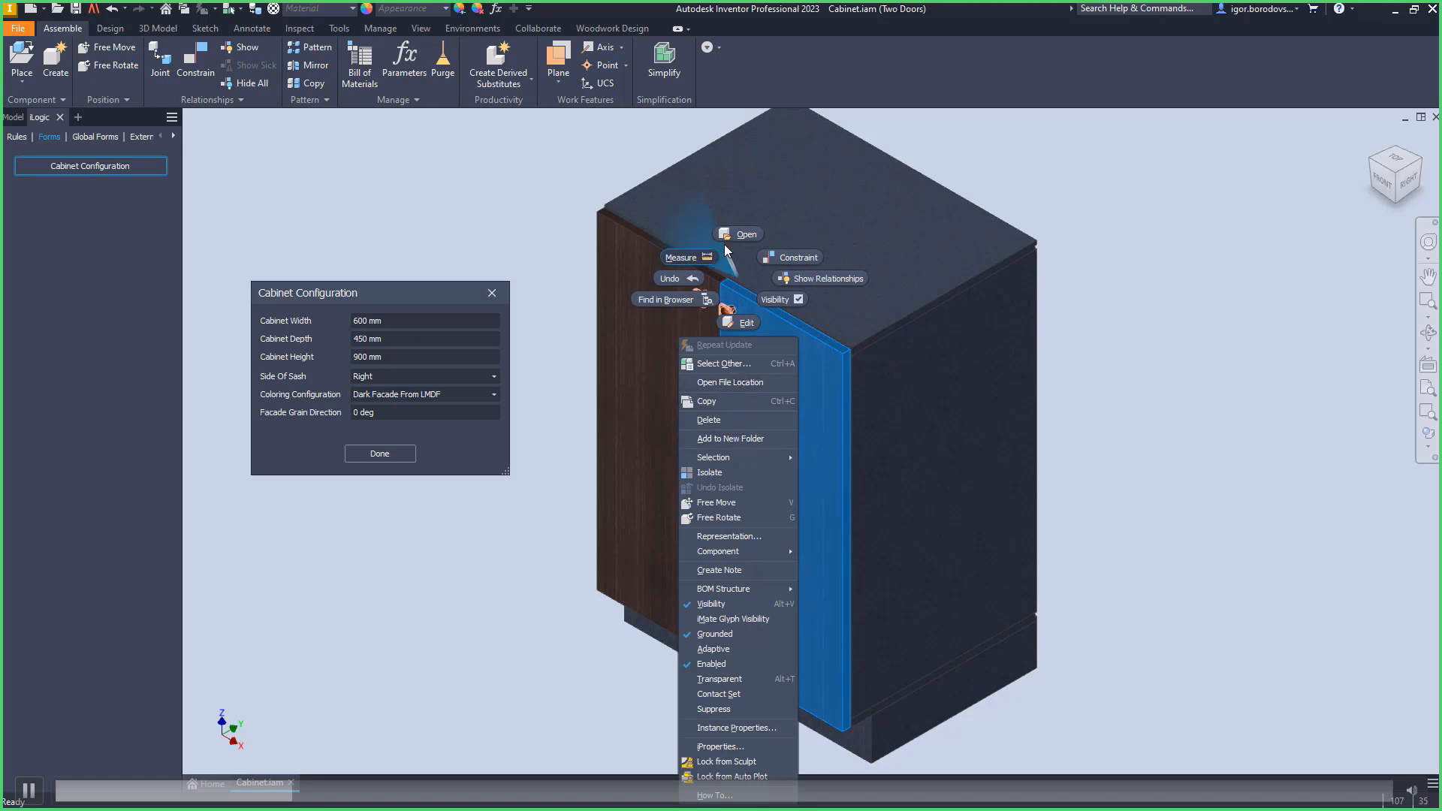
# Open the right door part from the cabinet assembly, generate its Woodwork BOM and expand all entries.
pyautogui.click(724, 229)
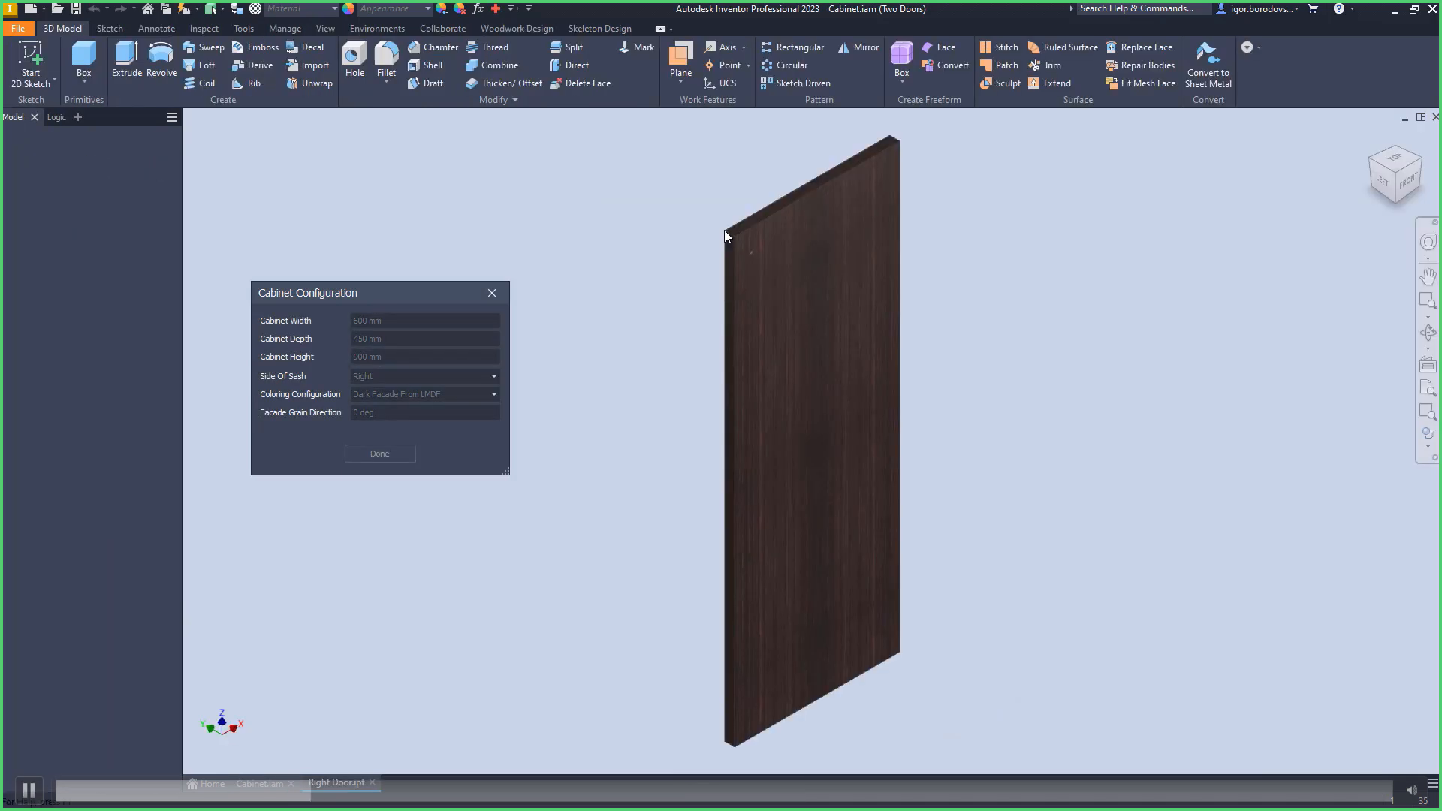
pyautogui.click(528, 31)
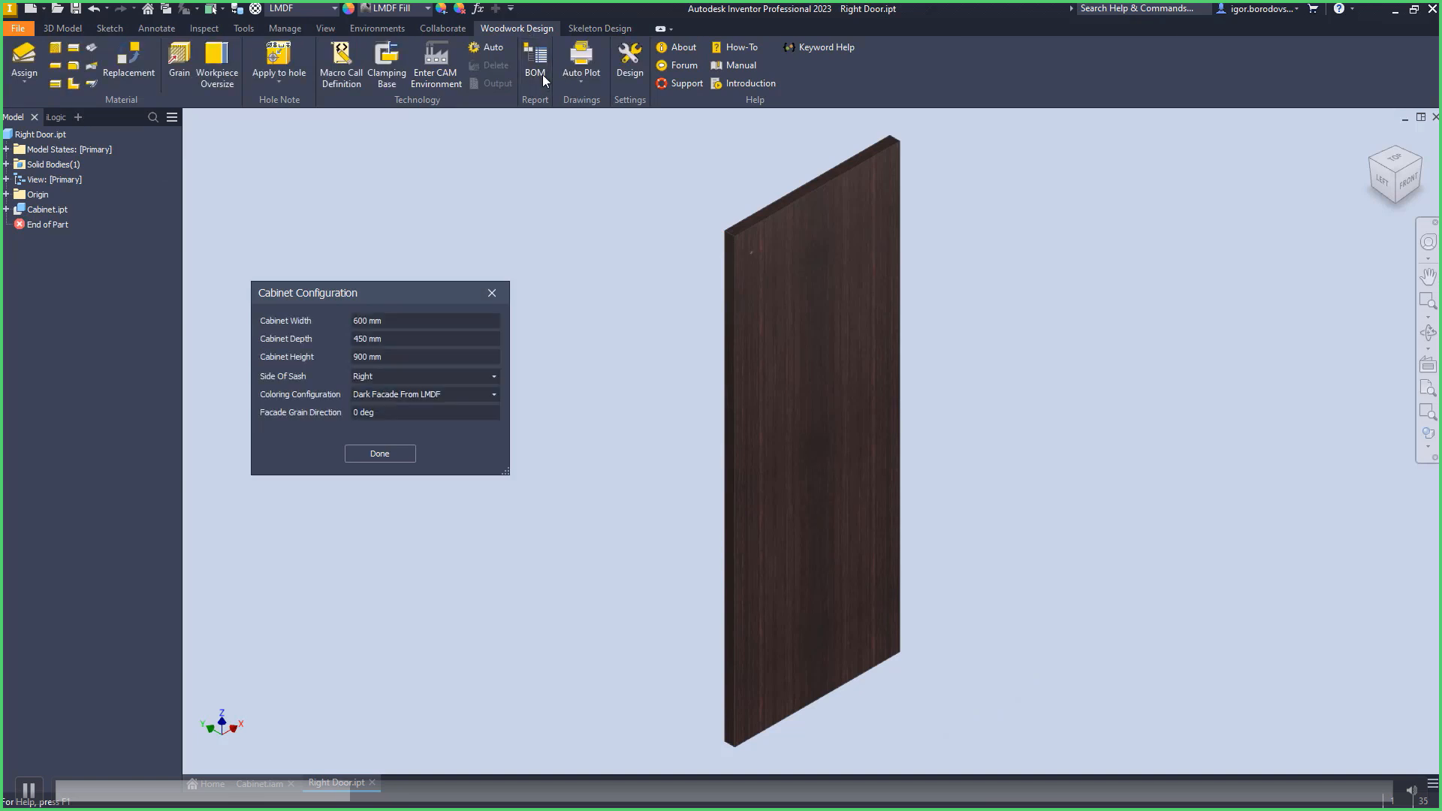
pyautogui.click(535, 67)
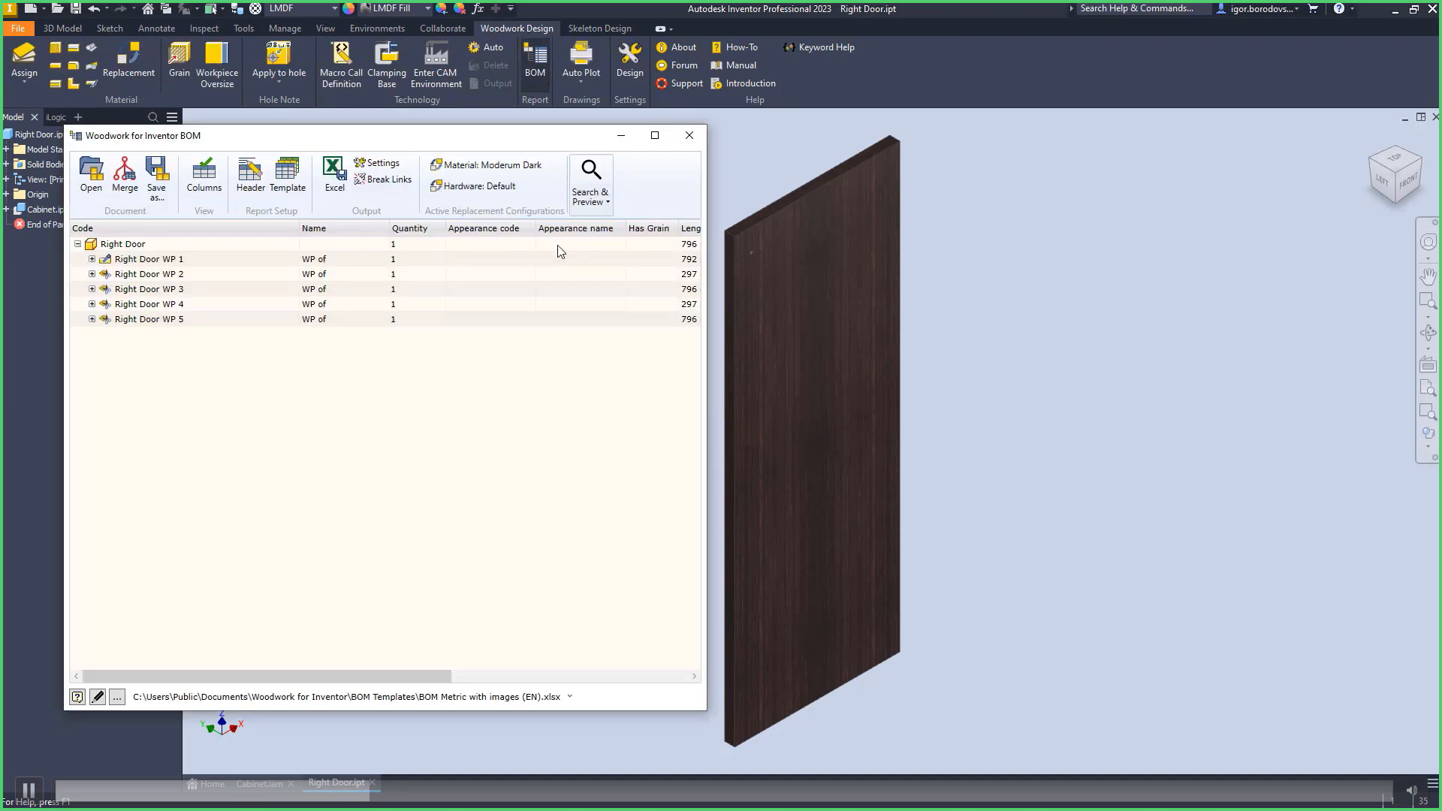
pyautogui.rightClick(105, 251)
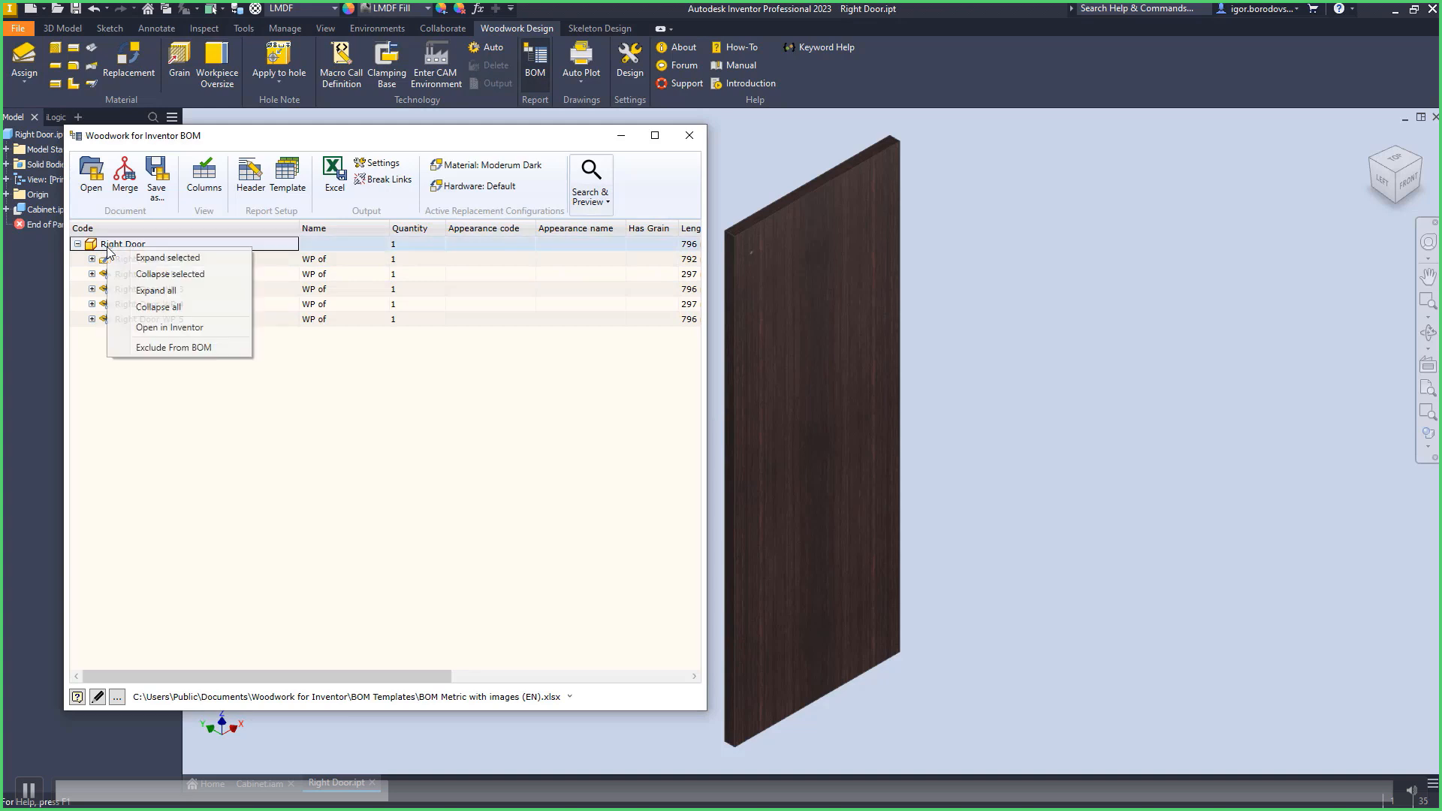
pyautogui.click(142, 291)
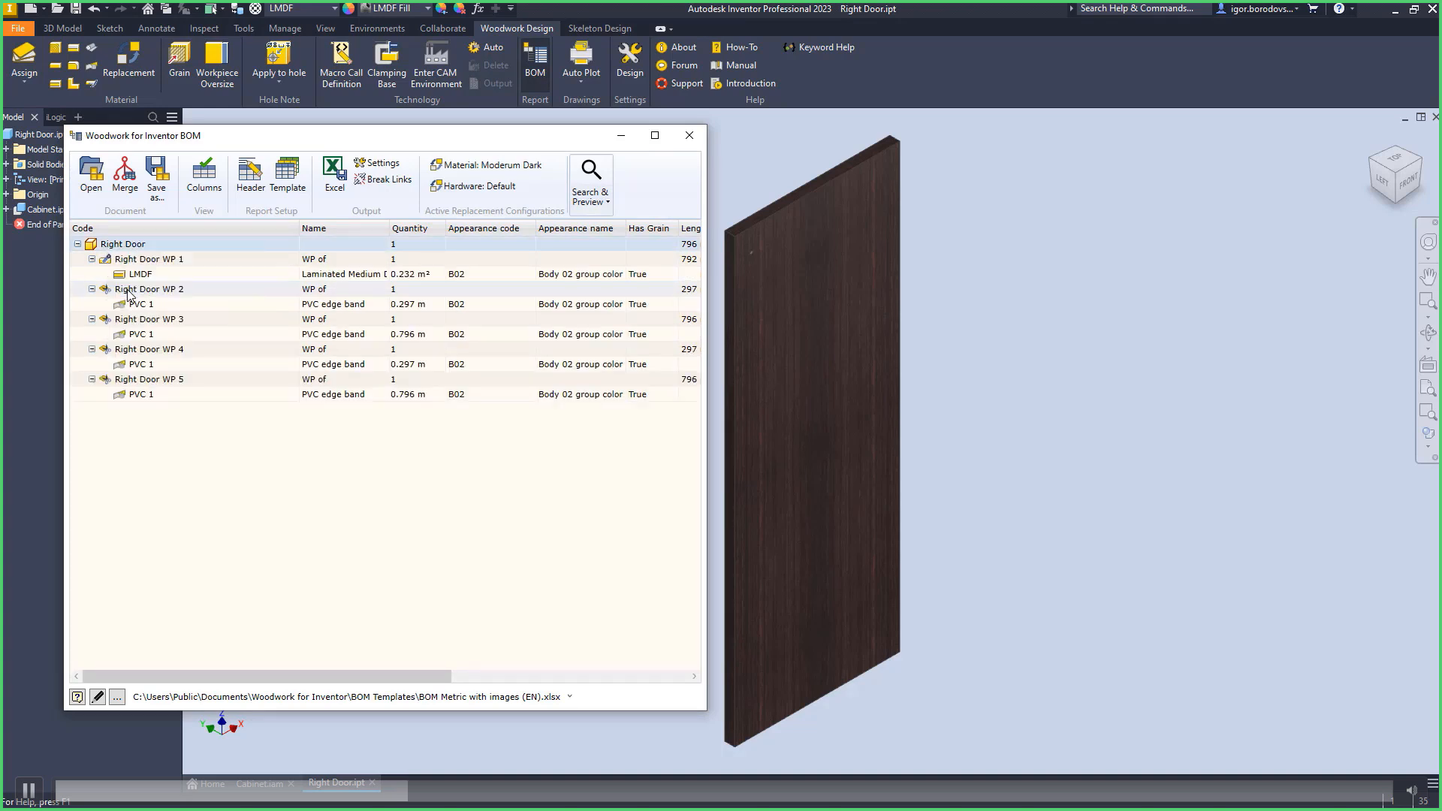
# Widen the BOM window, review the door's LMDF and PVC edge band entries, and close the BOM.
pyautogui.click(151, 276)
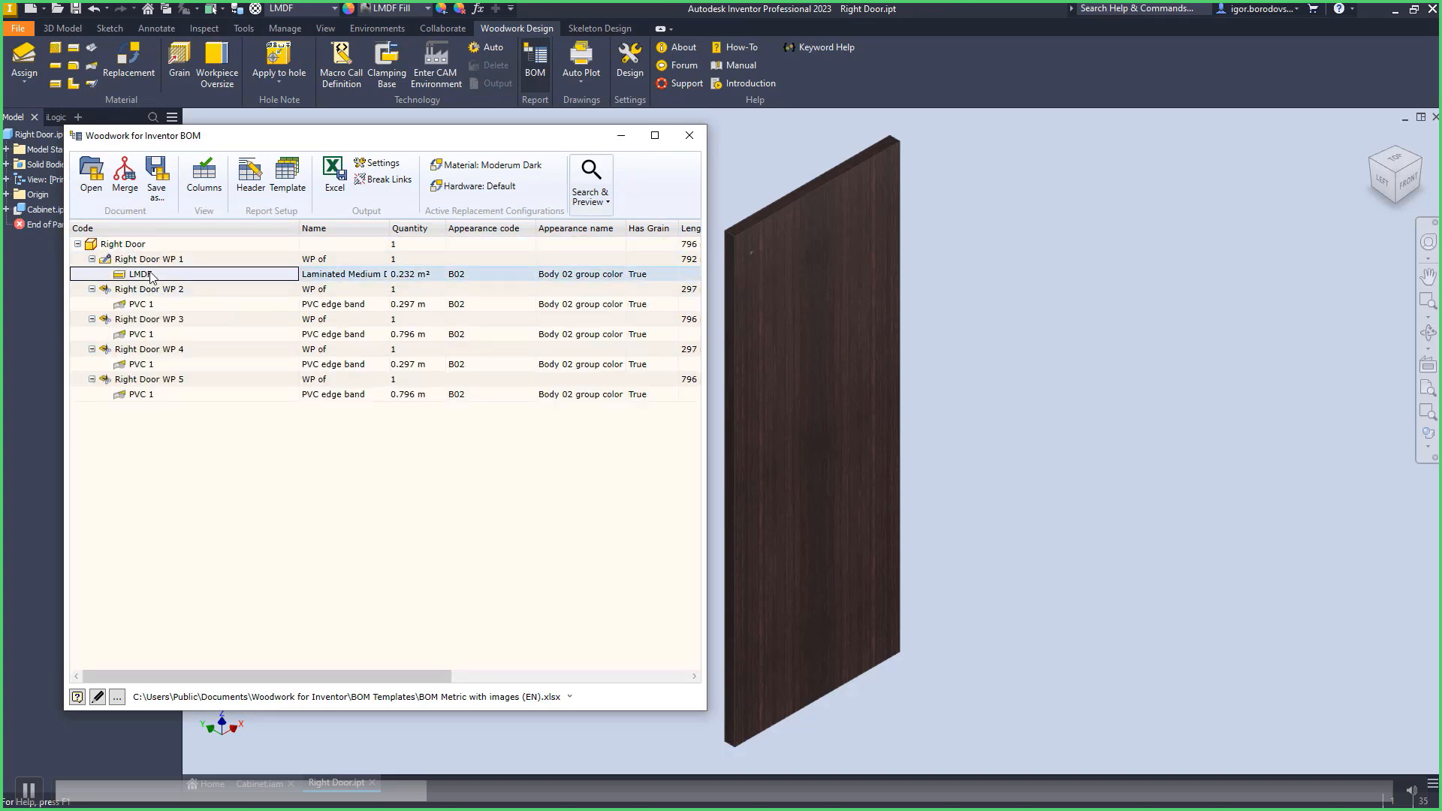
pyautogui.moveTo(709, 393); pyautogui.dragTo(1147, 388)
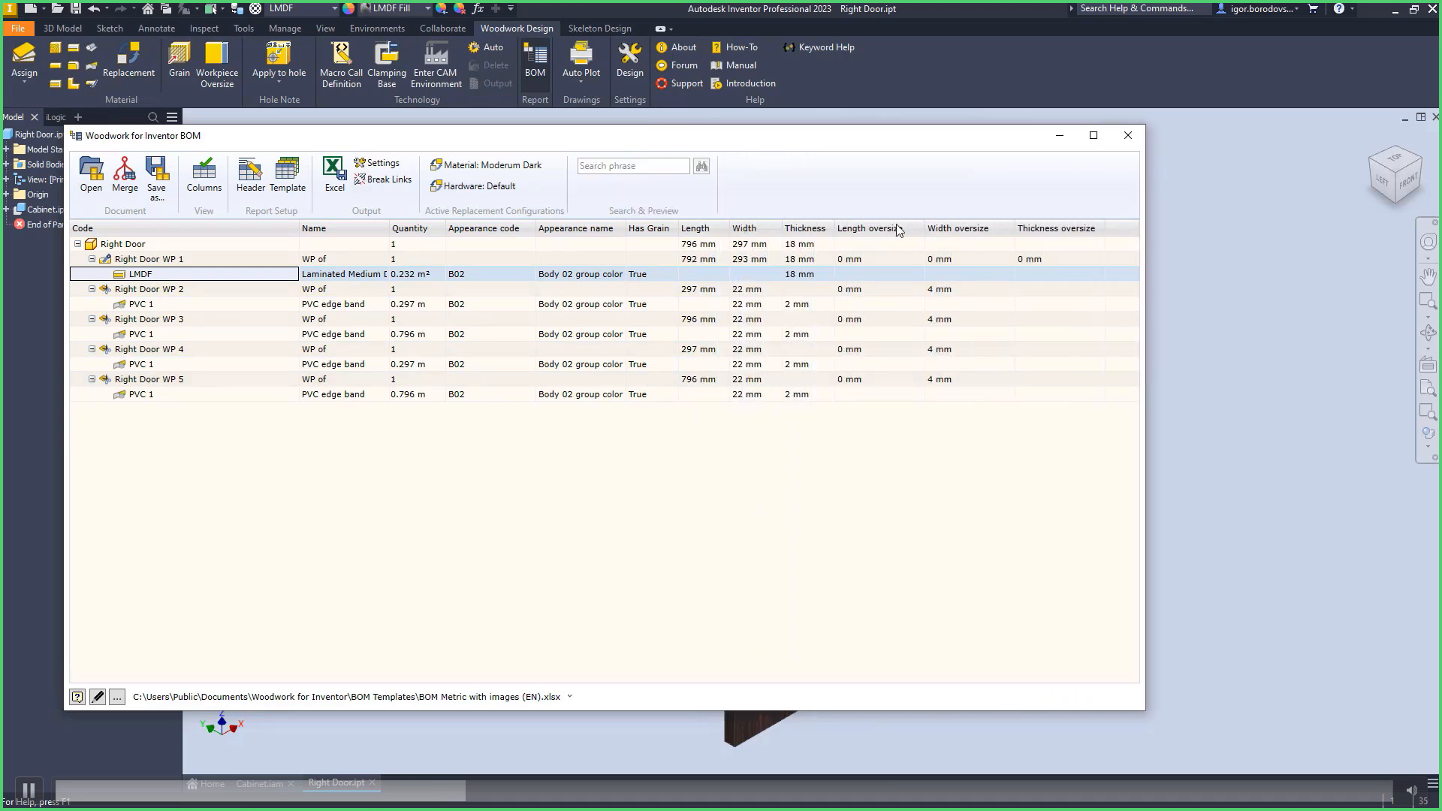
pyautogui.moveTo(839, 125); pyautogui.dragTo(953, 387)
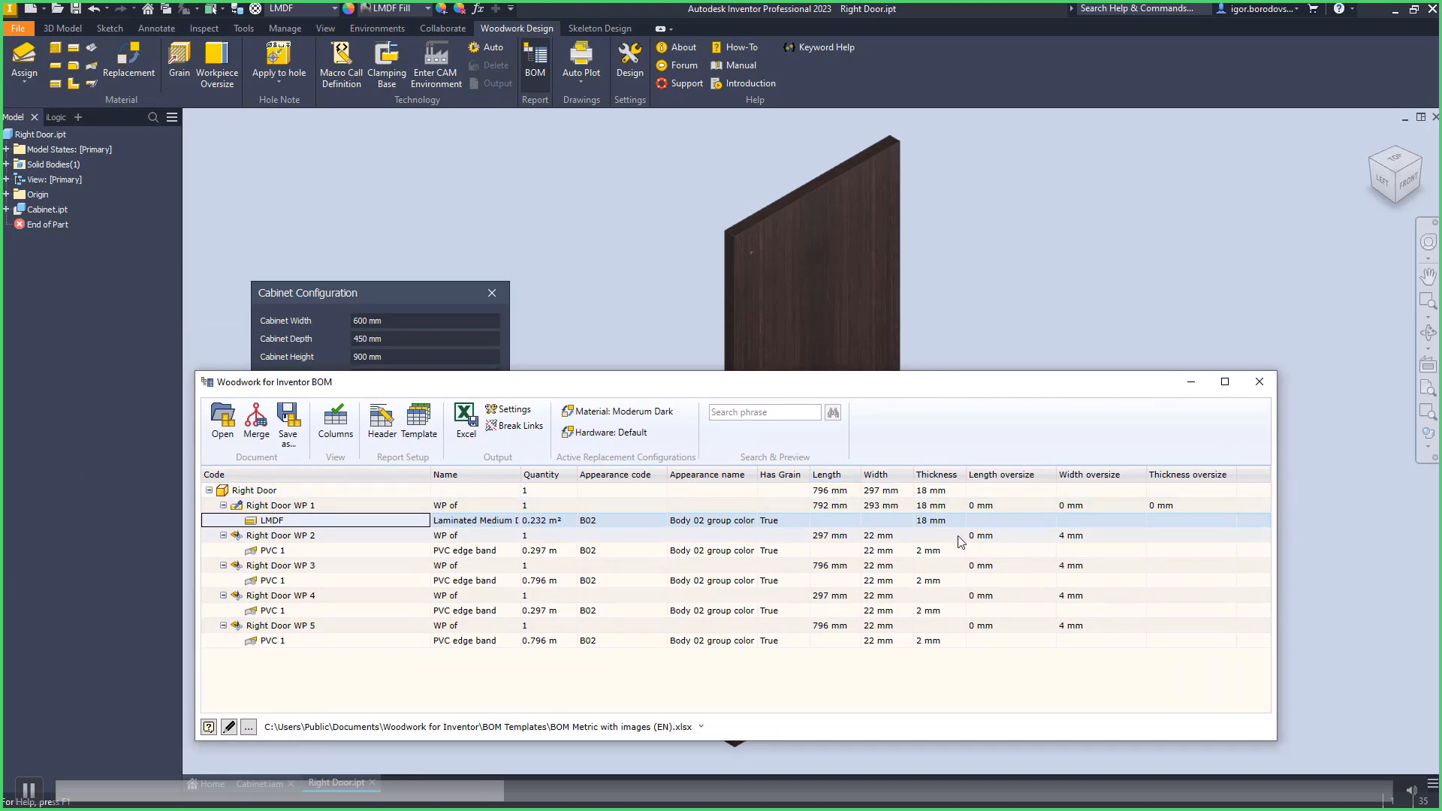
pyautogui.click(313, 550)
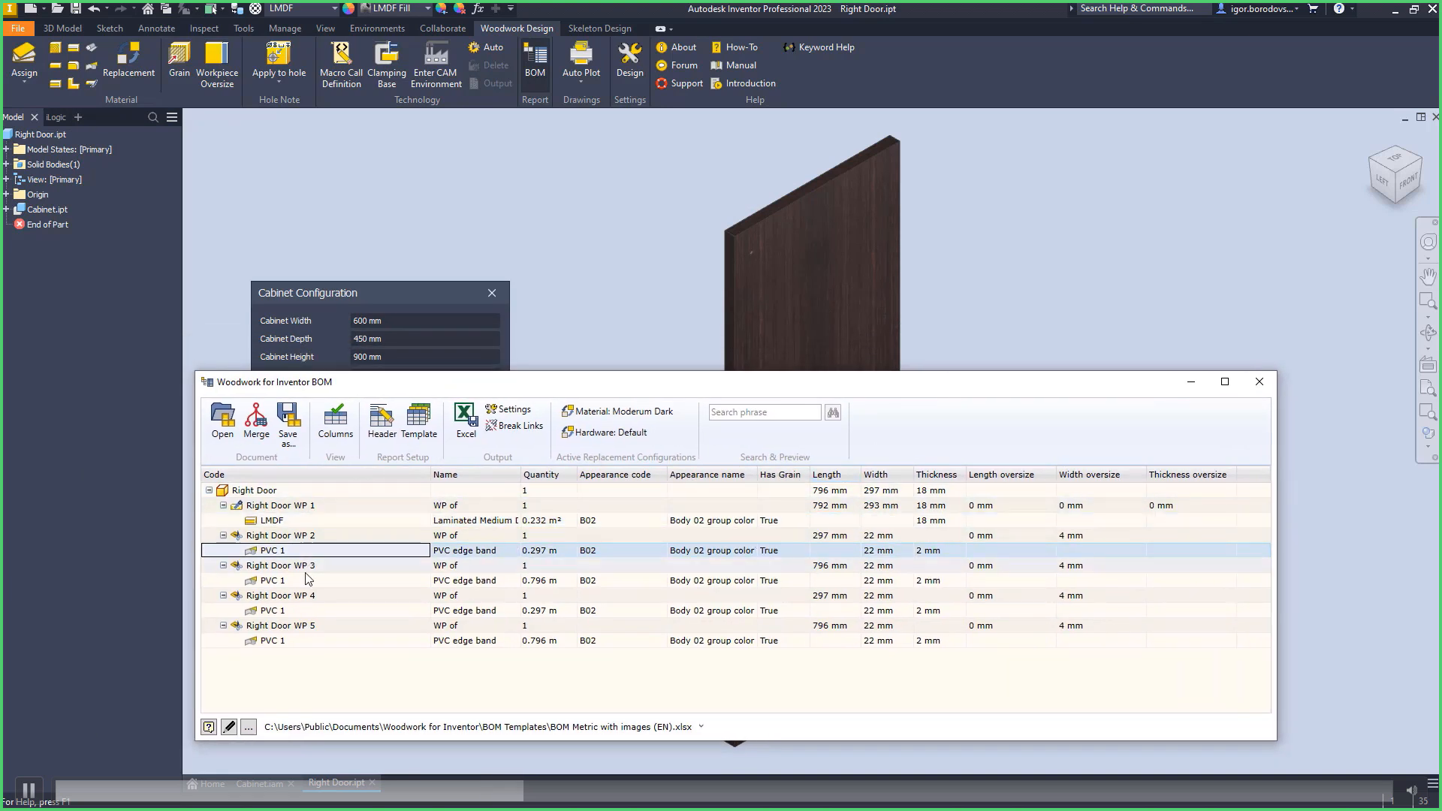
pyautogui.click(308, 579)
pyautogui.click(305, 610)
pyautogui.click(303, 640)
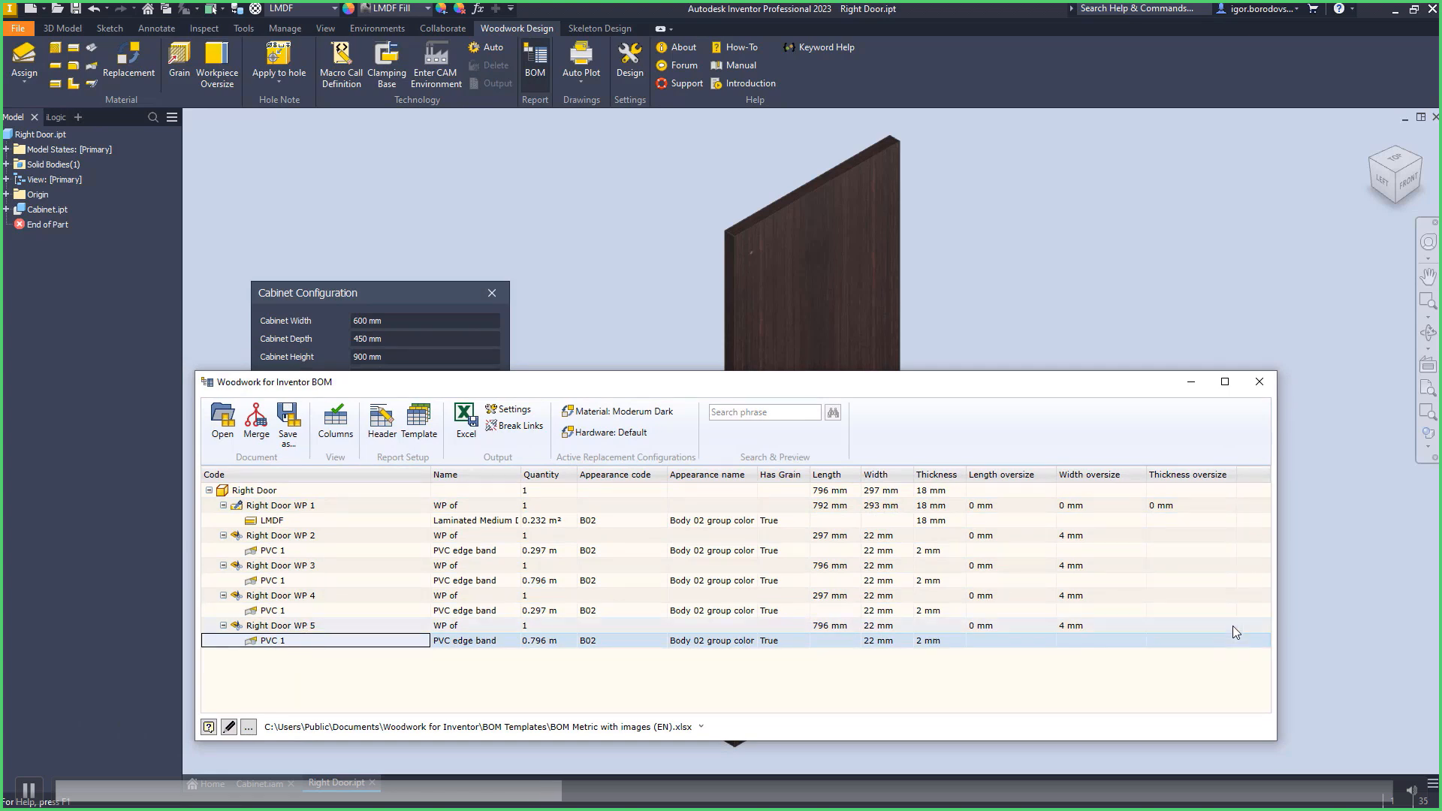
pyautogui.click(1258, 380)
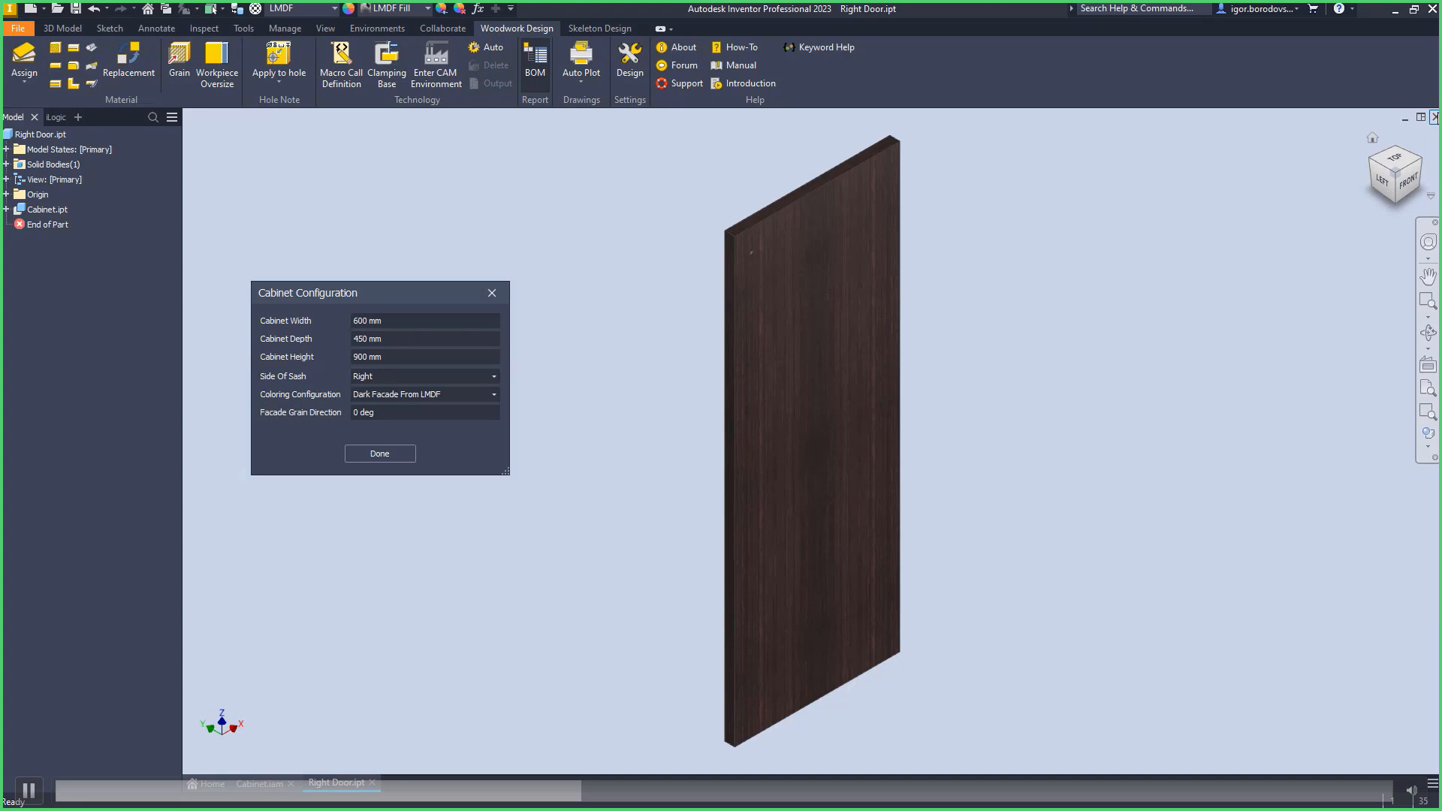
# Close the door part without saving and set the cabinet's coloring configuration to Facade Coated by Bright Veneer.
pyautogui.click(1436, 117)
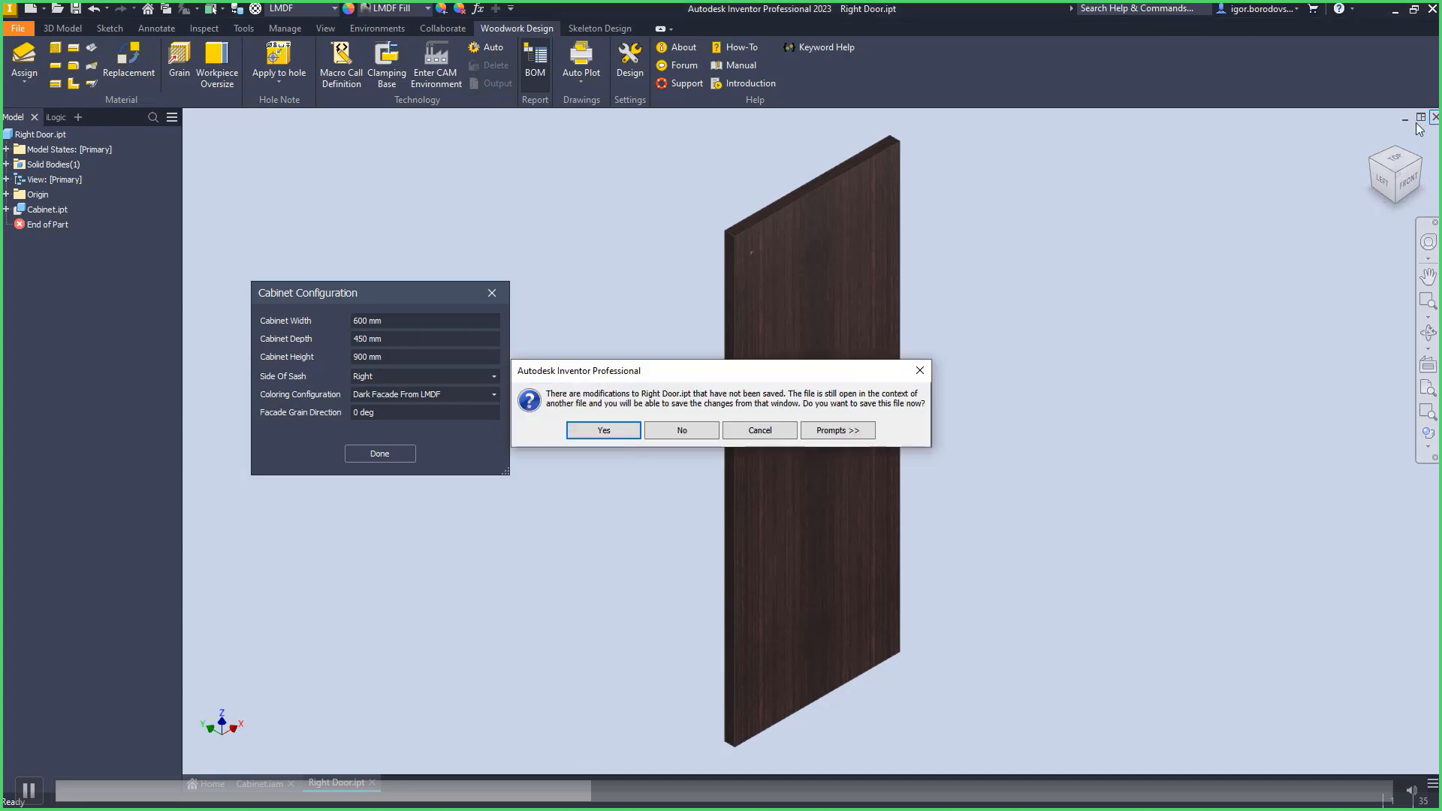
pyautogui.click(678, 433)
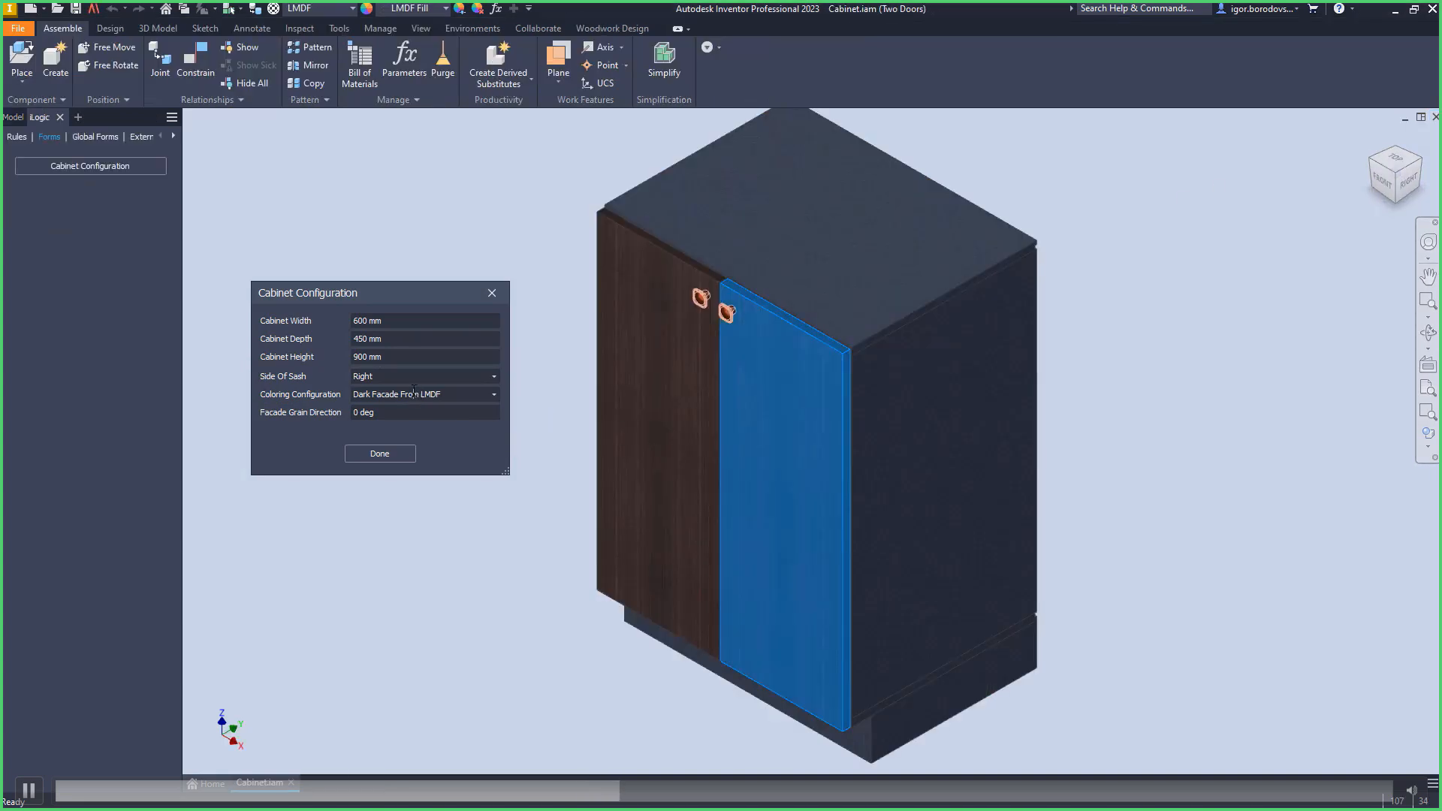
pyautogui.click(494, 395)
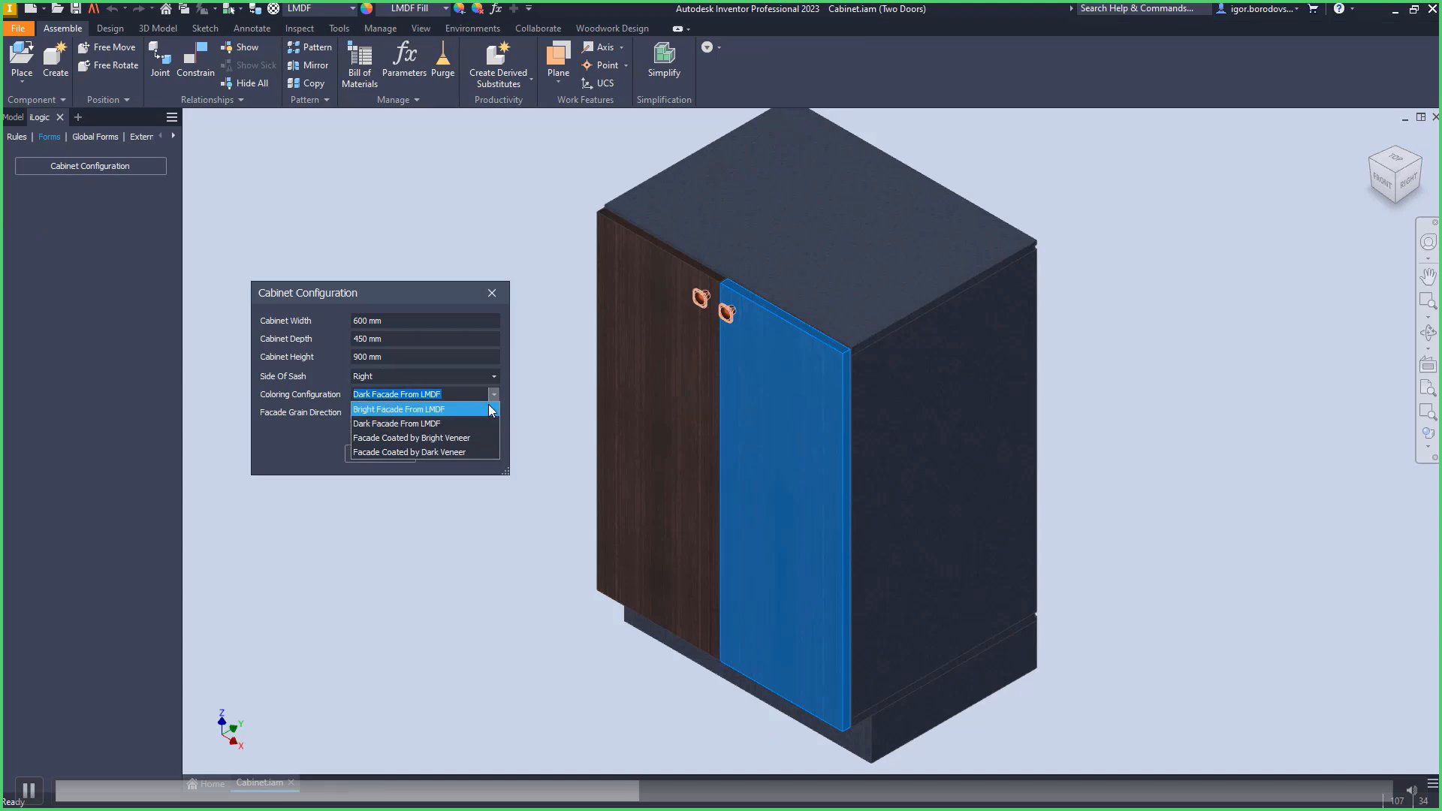
pyautogui.click(476, 438)
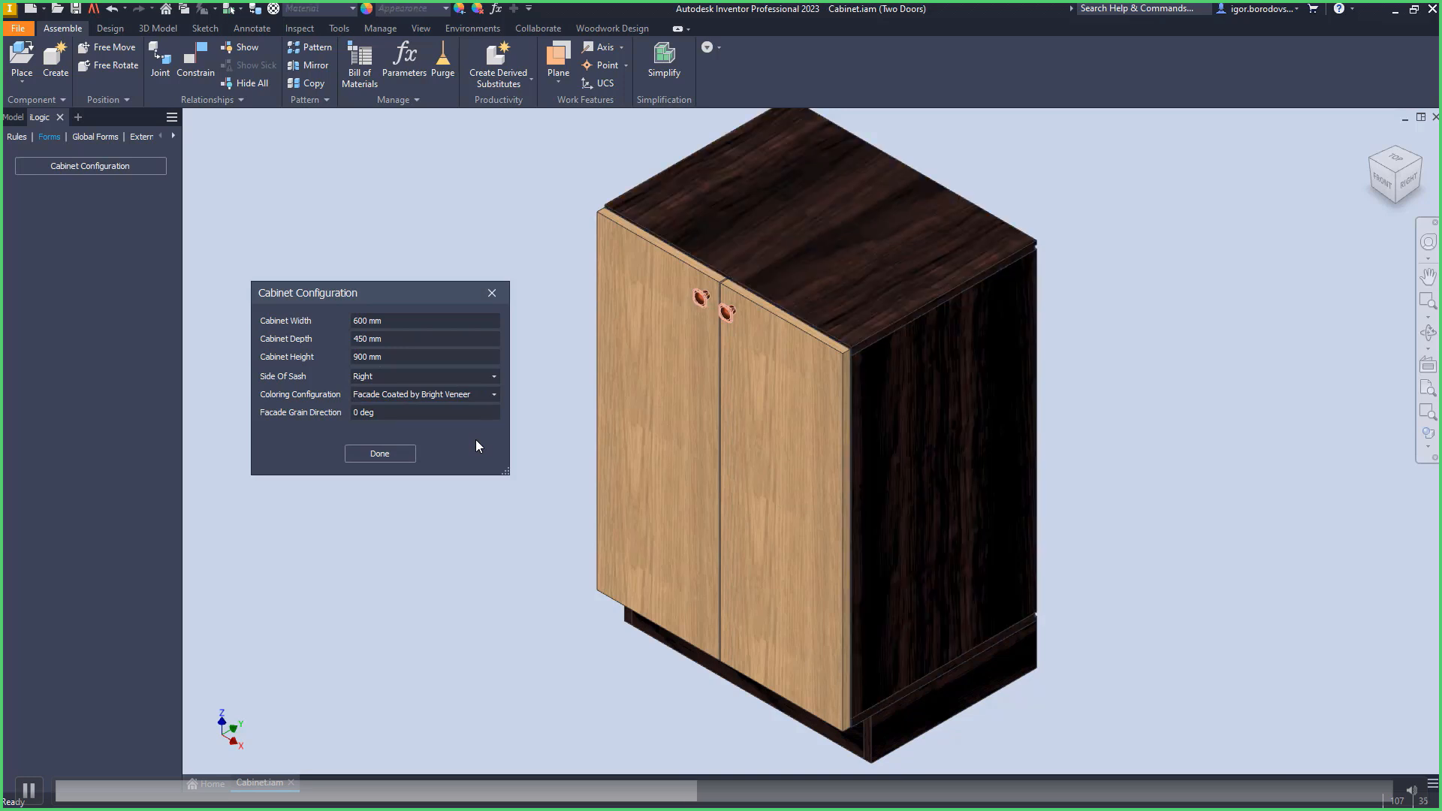
# Open the bright-veneered right door part, generate its Woodwork BOM and expand all entries.
pyautogui.rightClick(777, 280)
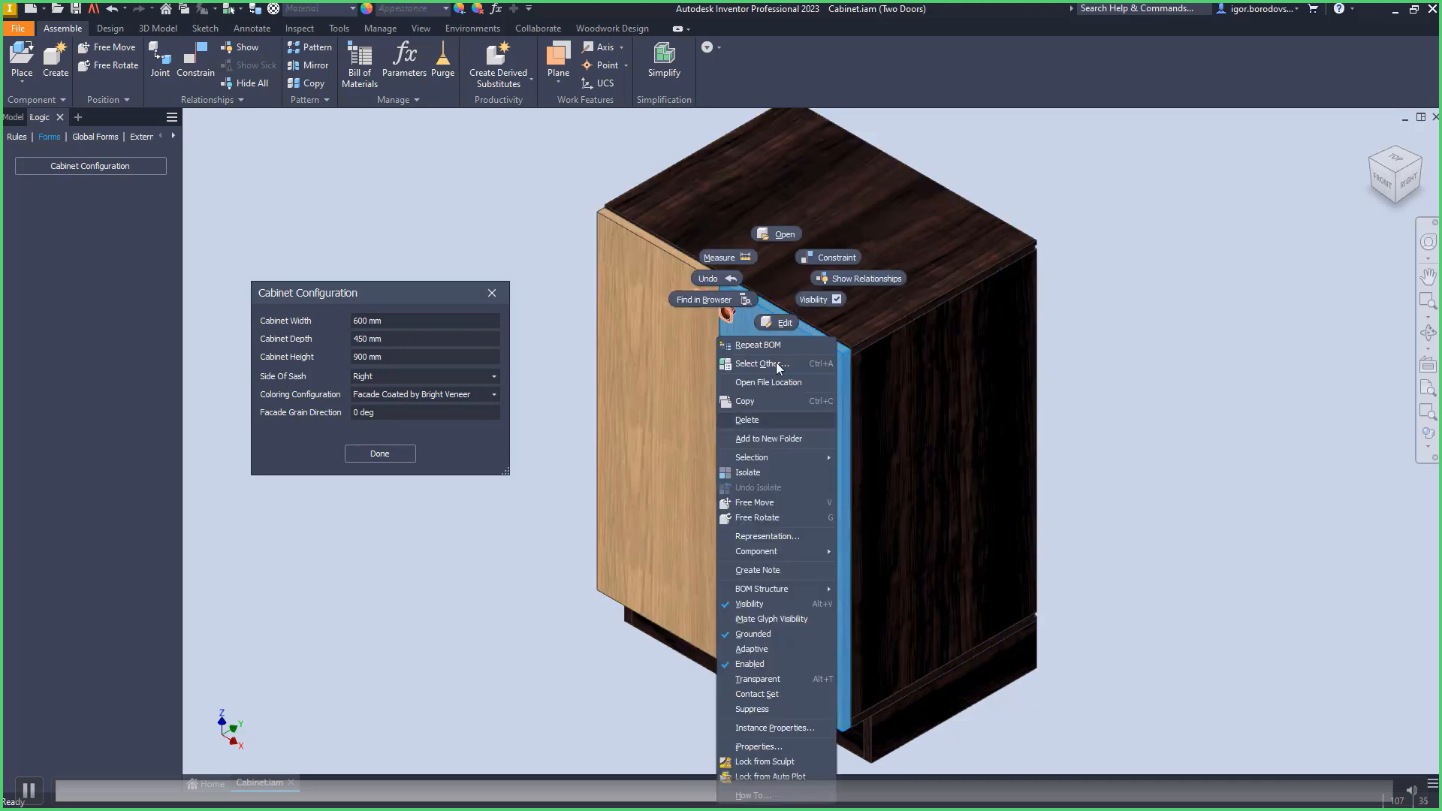
pyautogui.click(783, 235)
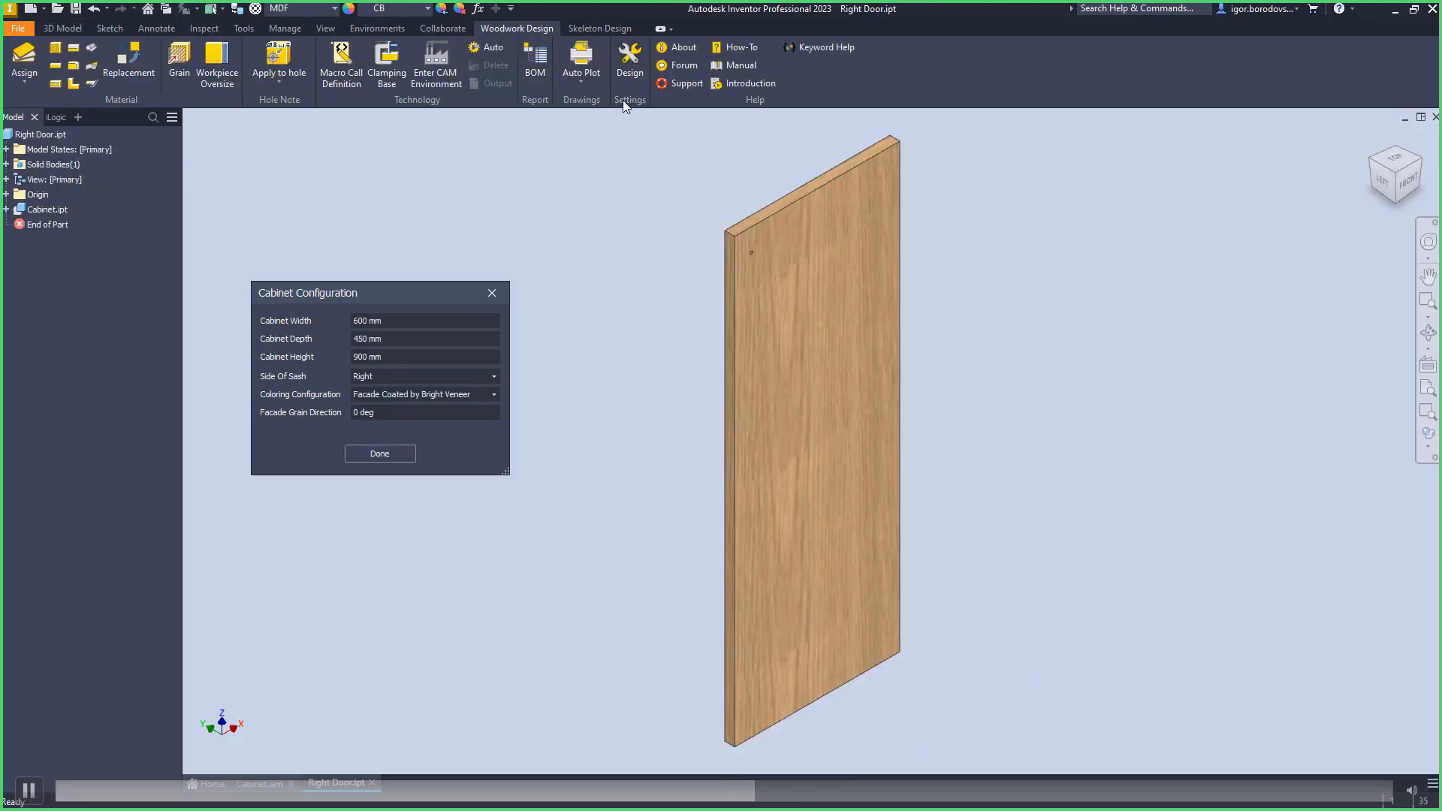
pyautogui.click(532, 82)
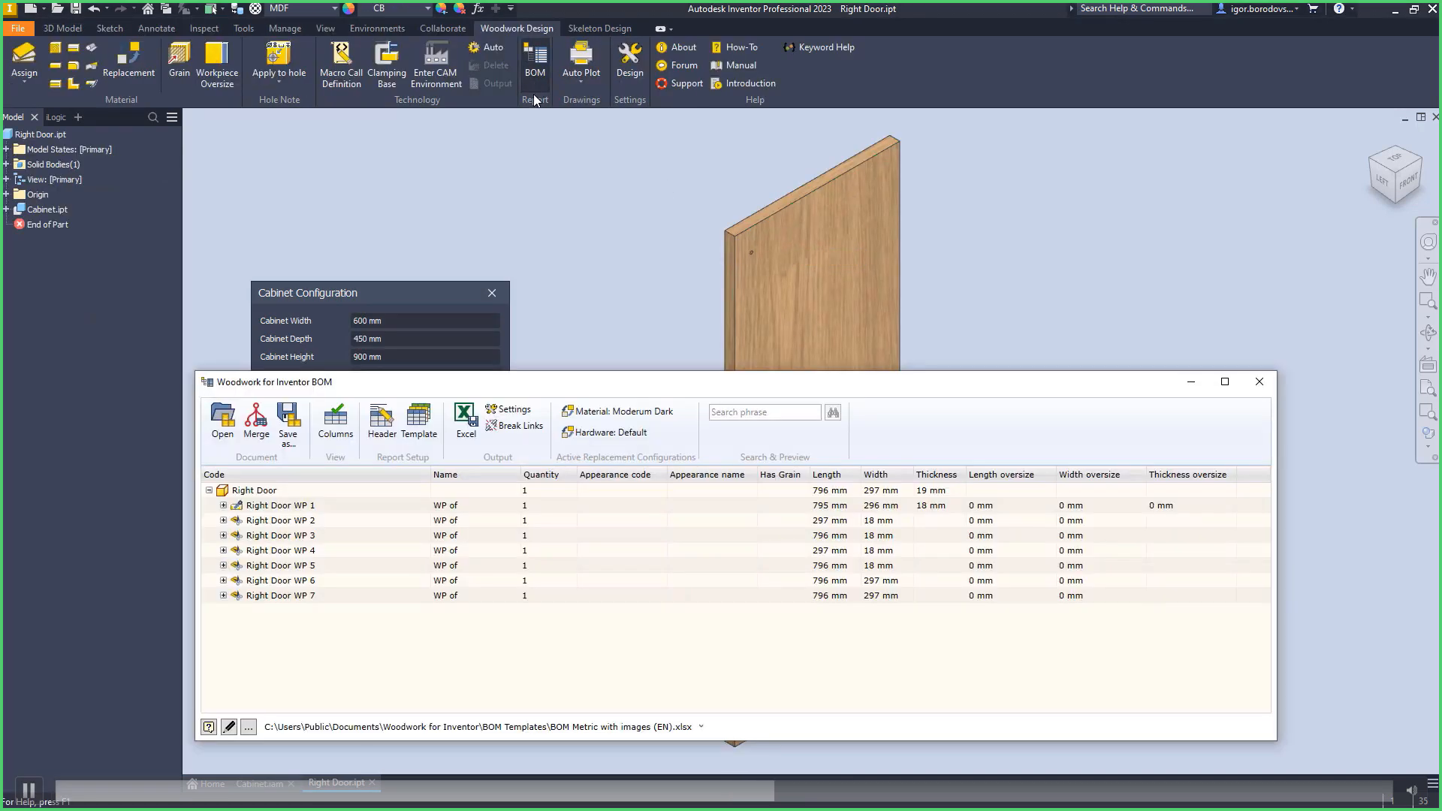
pyautogui.click(247, 492)
pyautogui.rightClick(249, 497)
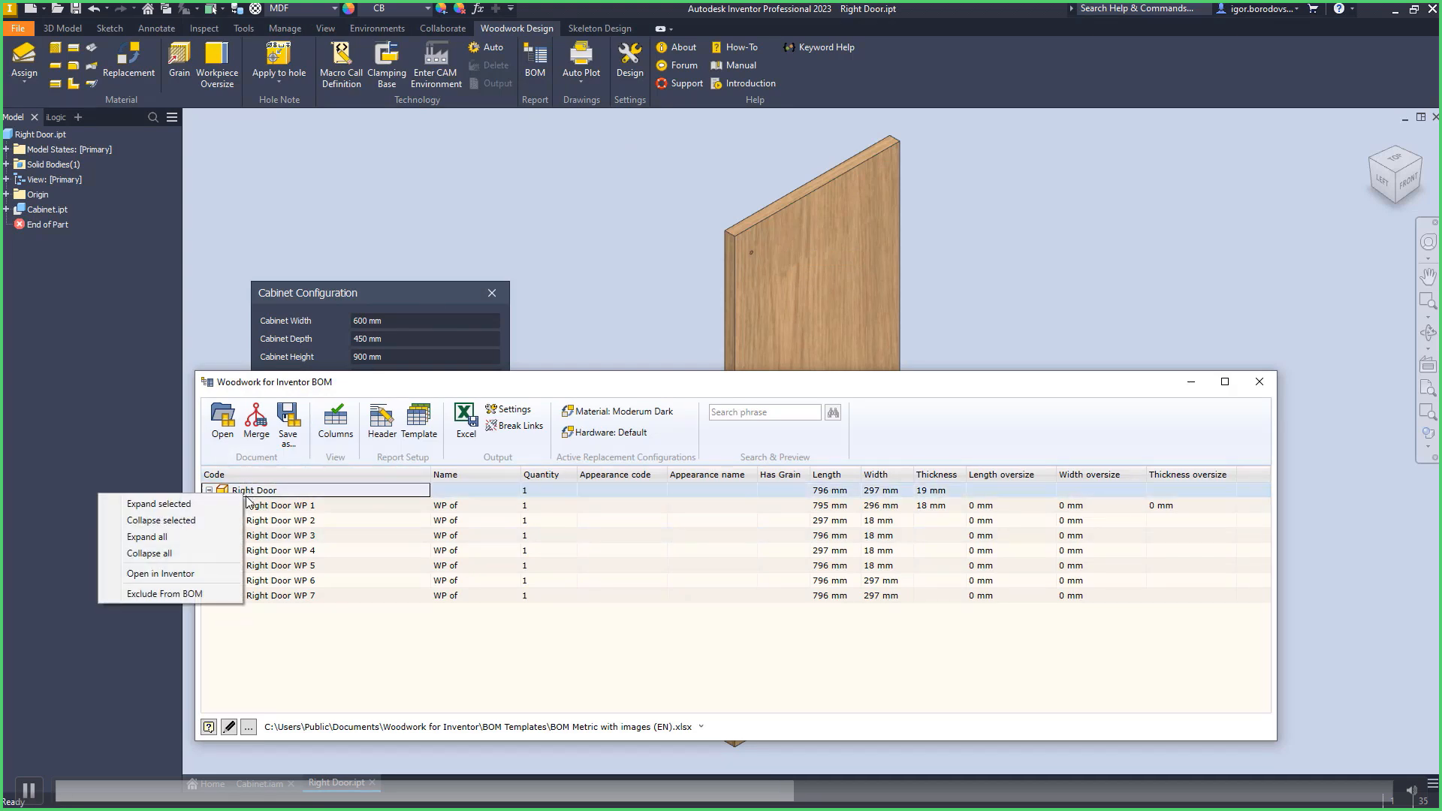
pyautogui.click(219, 537)
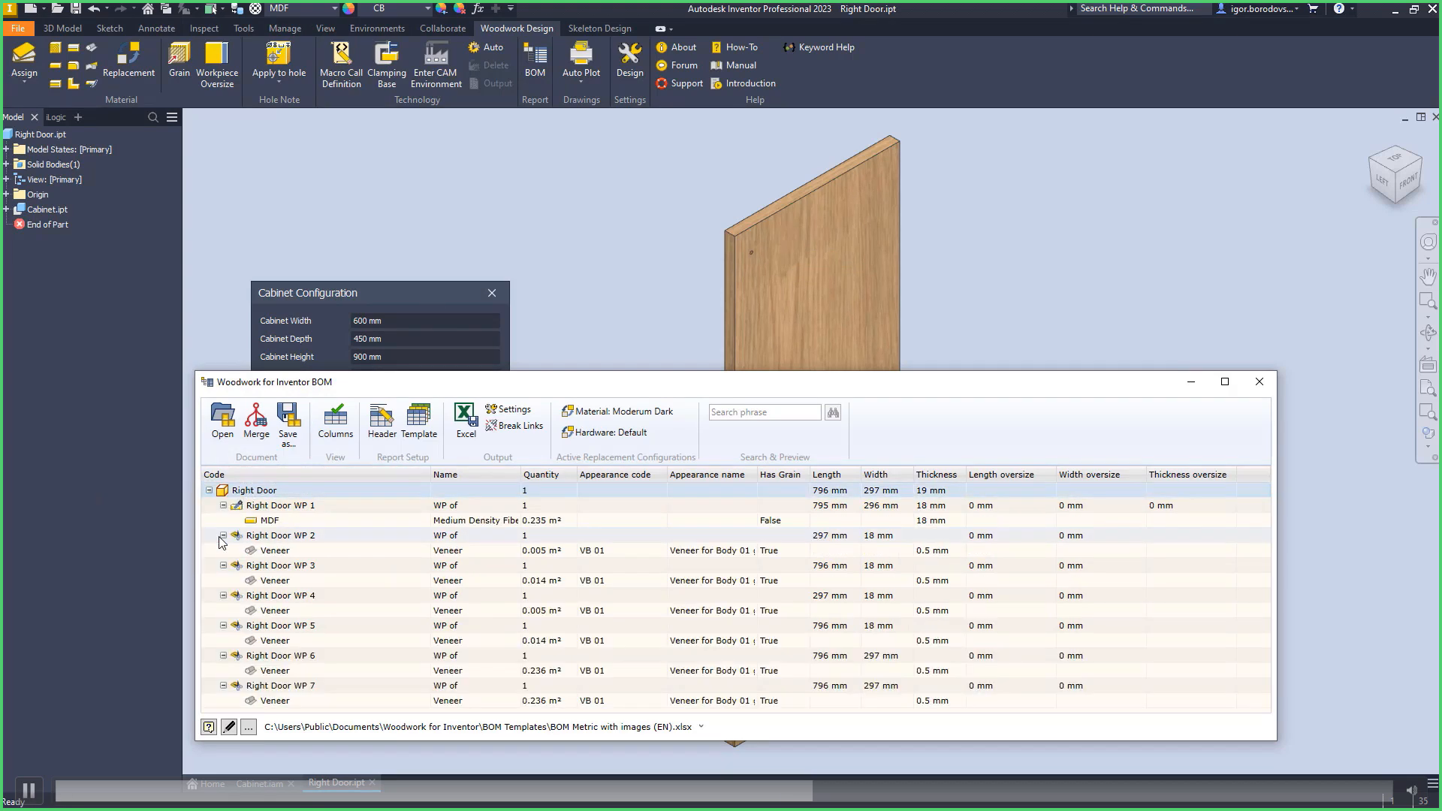
# Examine the veneer entries and the Right Door WP 7 workpiece in the BOM, and close it.
pyautogui.click(271, 554)
pyautogui.click(273, 580)
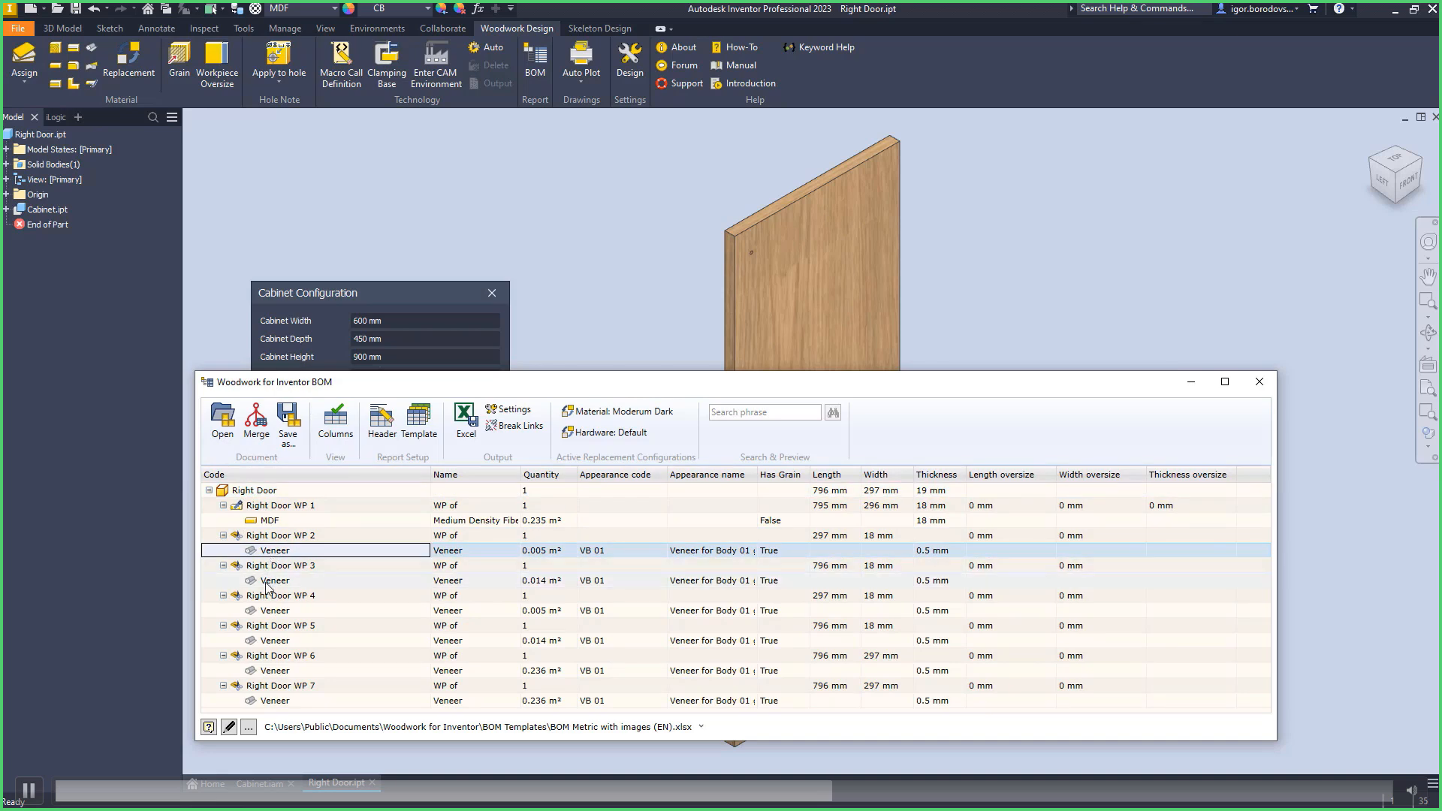
pyautogui.click(274, 611)
pyautogui.click(278, 640)
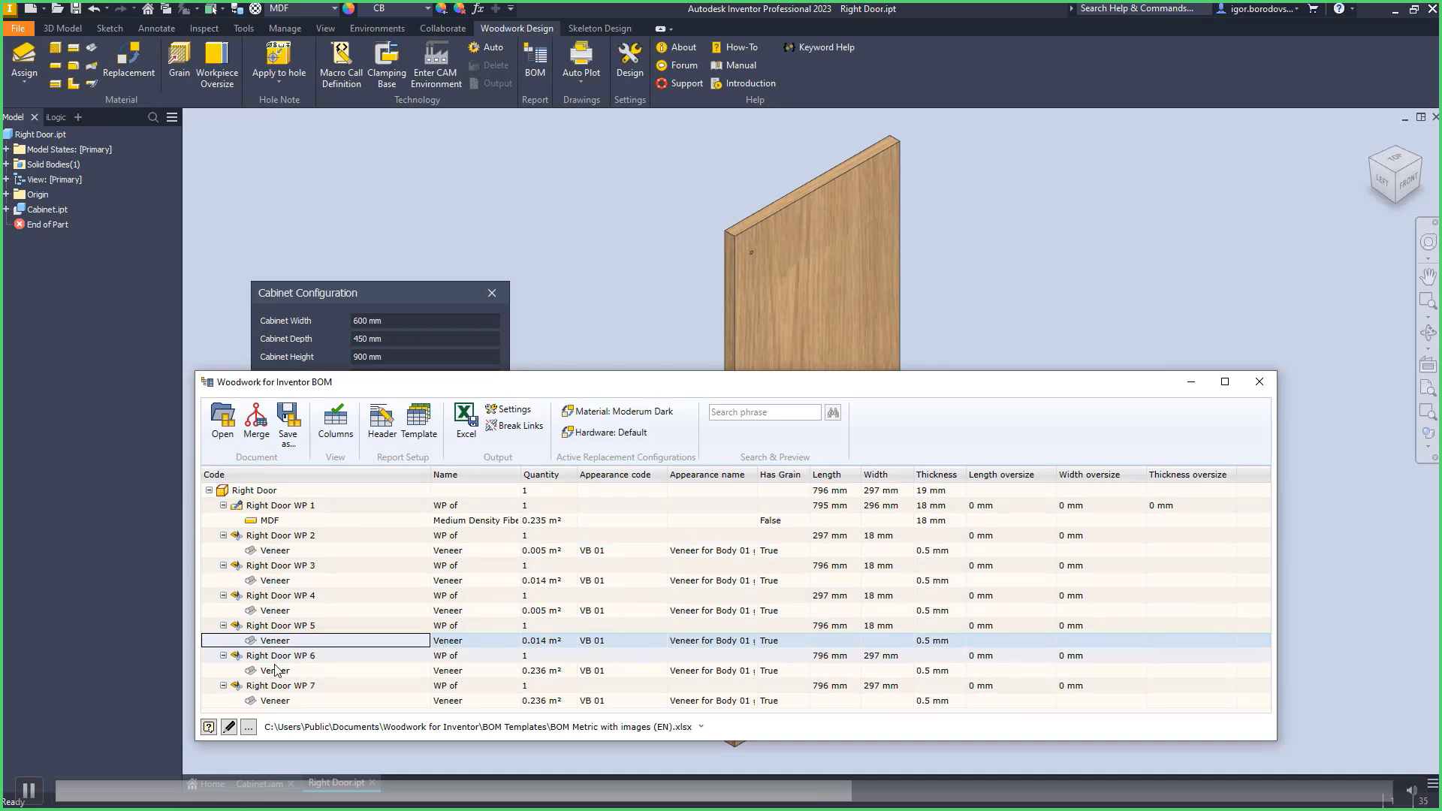
pyautogui.click(276, 671)
pyautogui.click(312, 685)
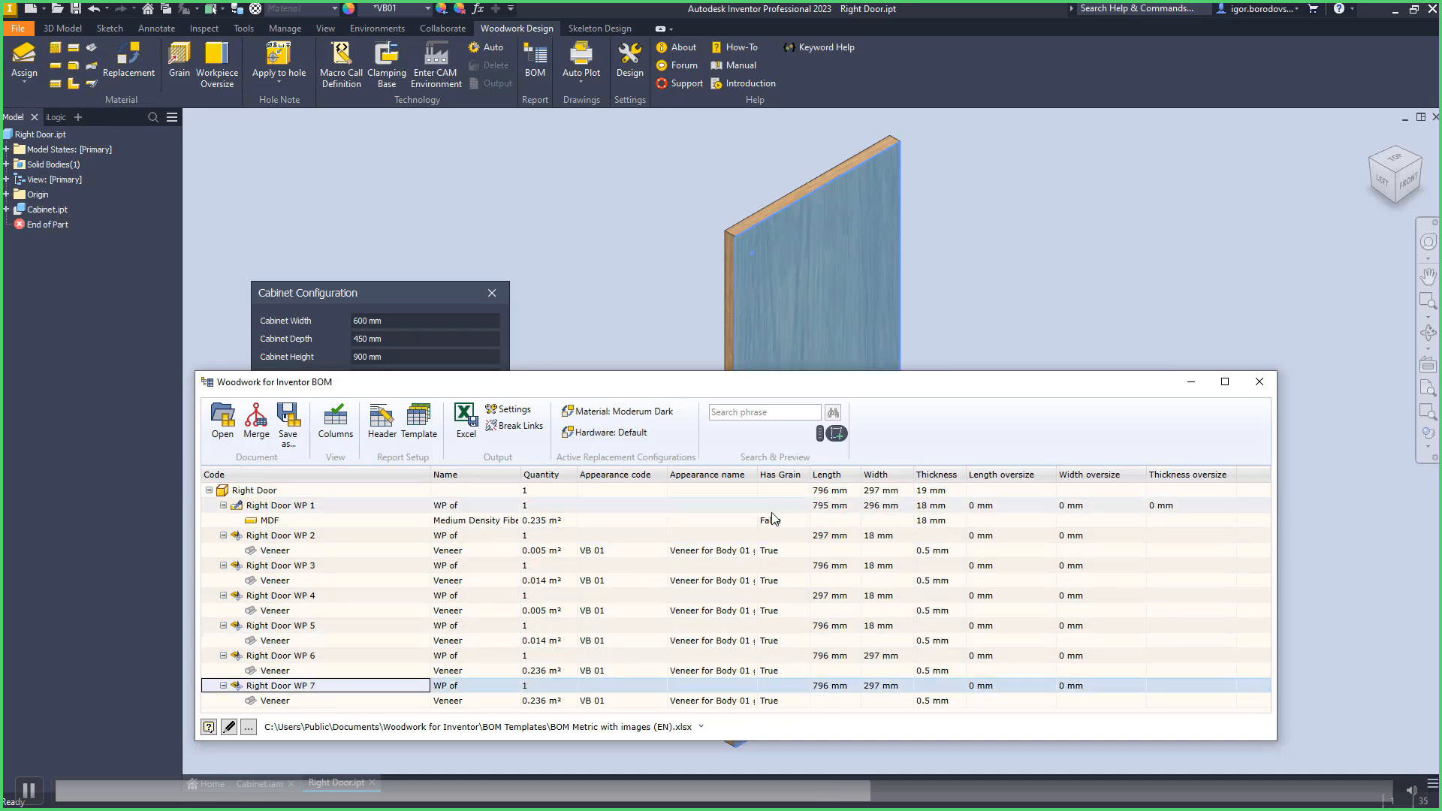
pyautogui.click(1253, 386)
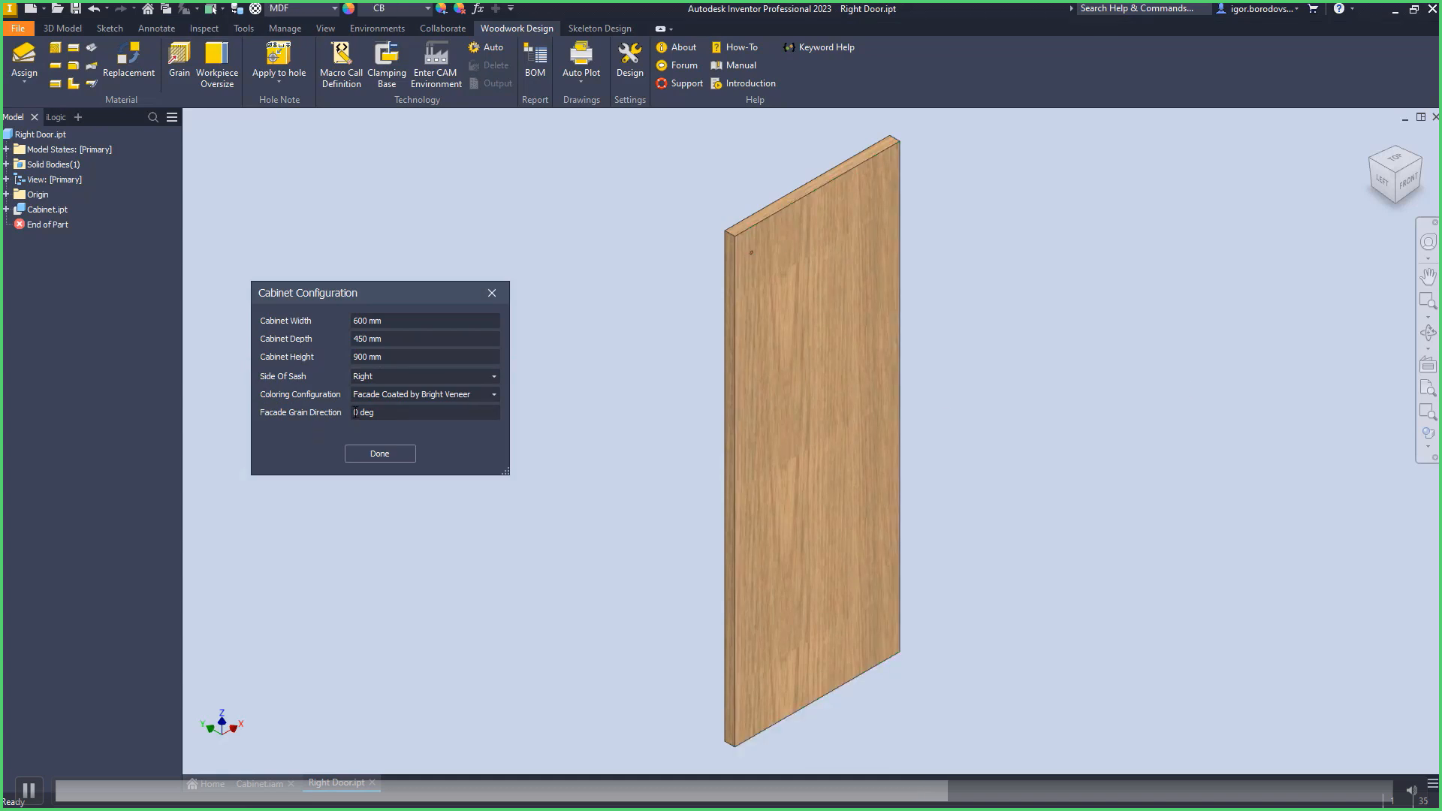
pyautogui.click(356, 413)
pyautogui.write('9')
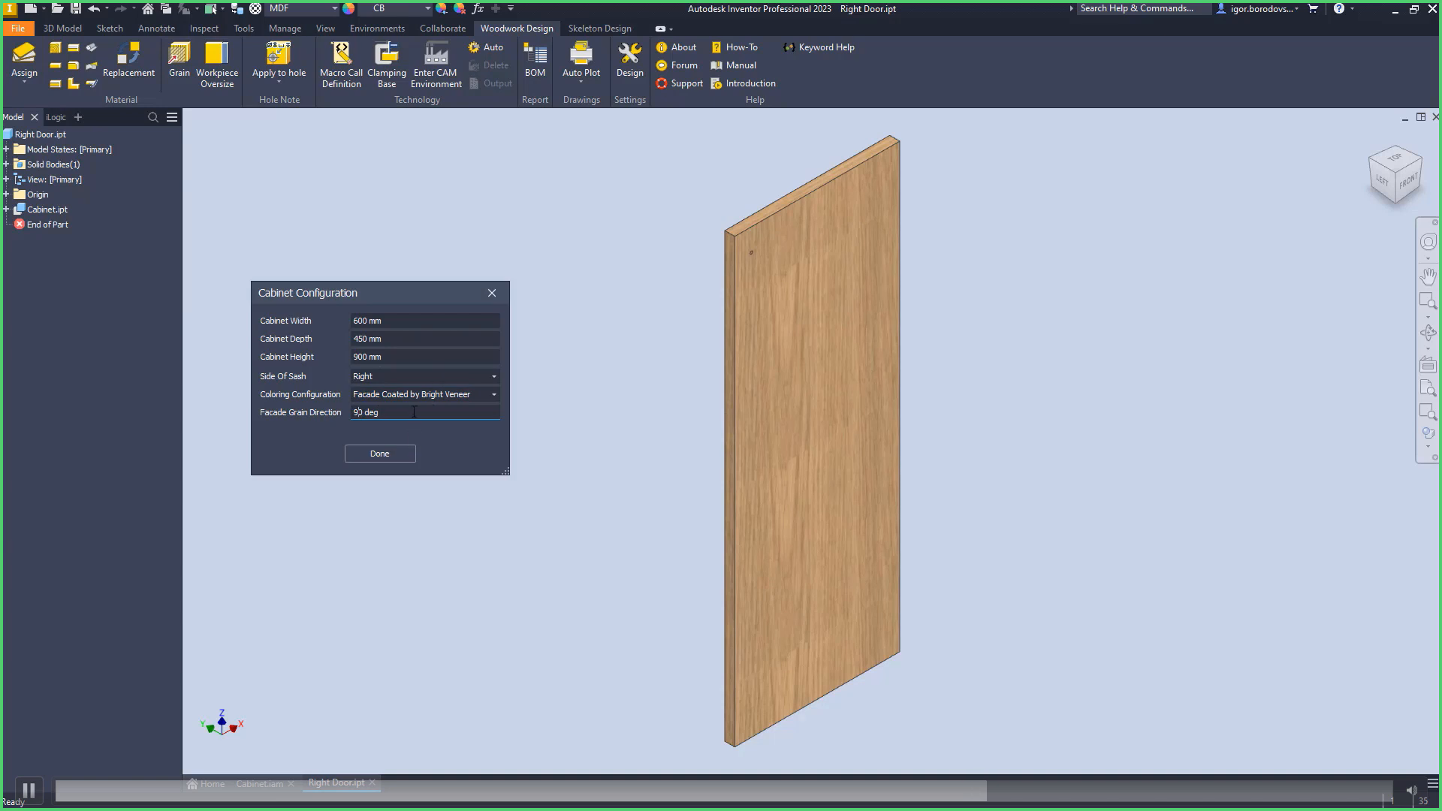
pyautogui.click(418, 376)
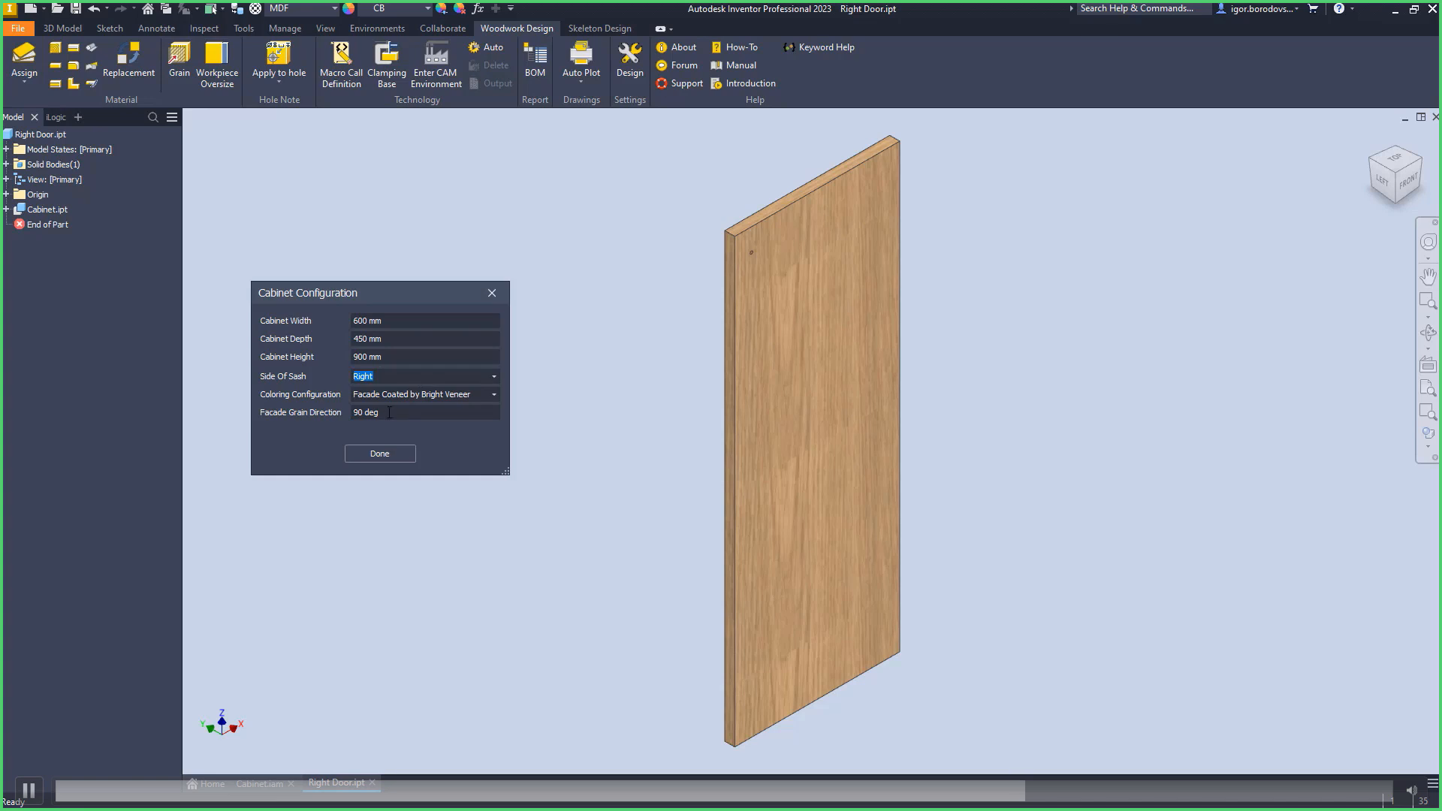
pyautogui.moveTo(396, 412); pyautogui.dragTo(321, 411)
pyautogui.write('0')
pyautogui.click(420, 357)
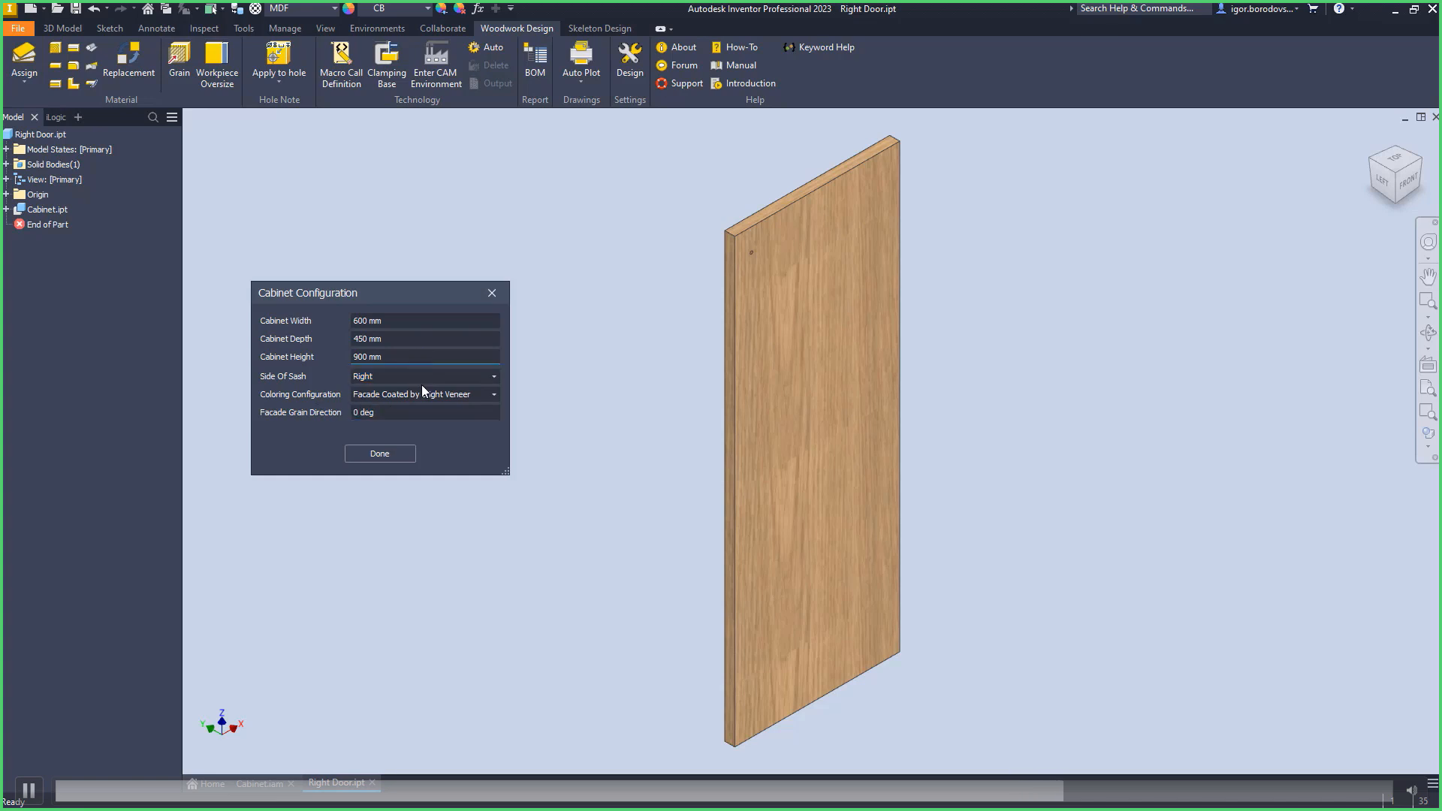
# Close the door part without saving, set the cabinet's facade grain direction to 90 deg and finish the configuration.
pyautogui.click(1436, 118)
pyautogui.click(694, 426)
pyautogui.click(349, 415)
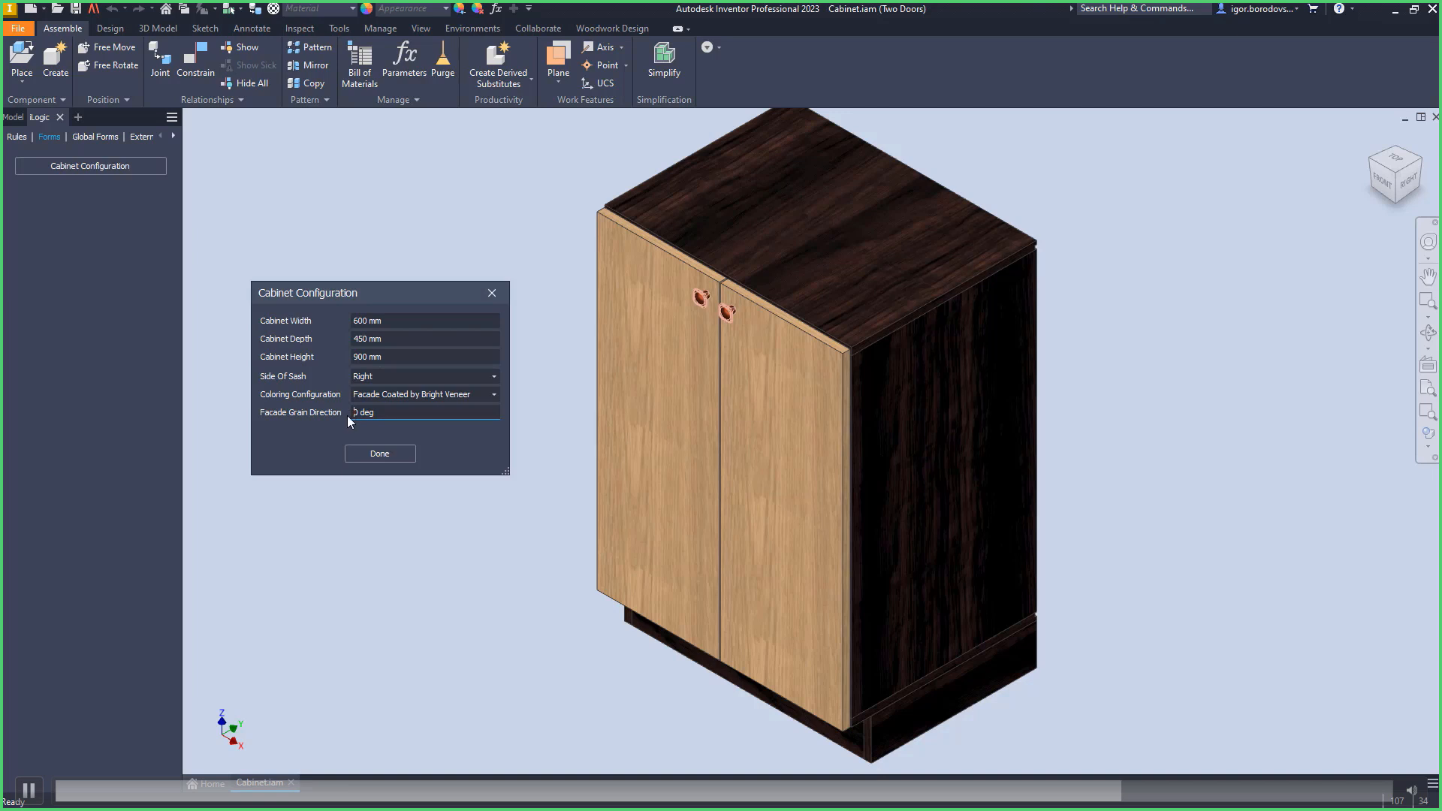
pyautogui.click(353, 412)
pyautogui.write('9')
pyautogui.click(393, 452)
# Open the right door part with the rotated grain, generate its Woodwork BOM and expand the Right Door entry.
pyautogui.rightClick(733, 412)
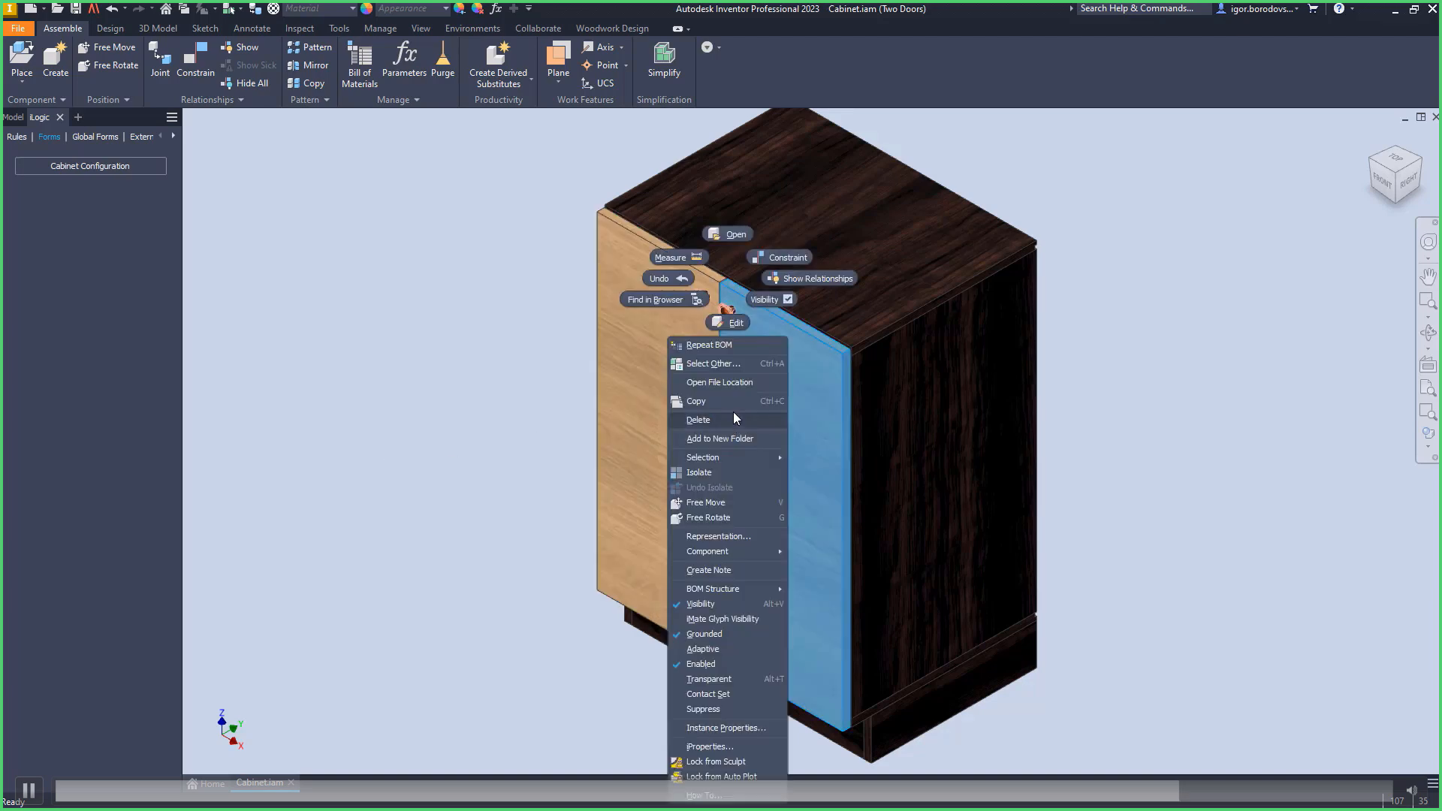
pyautogui.click(746, 227)
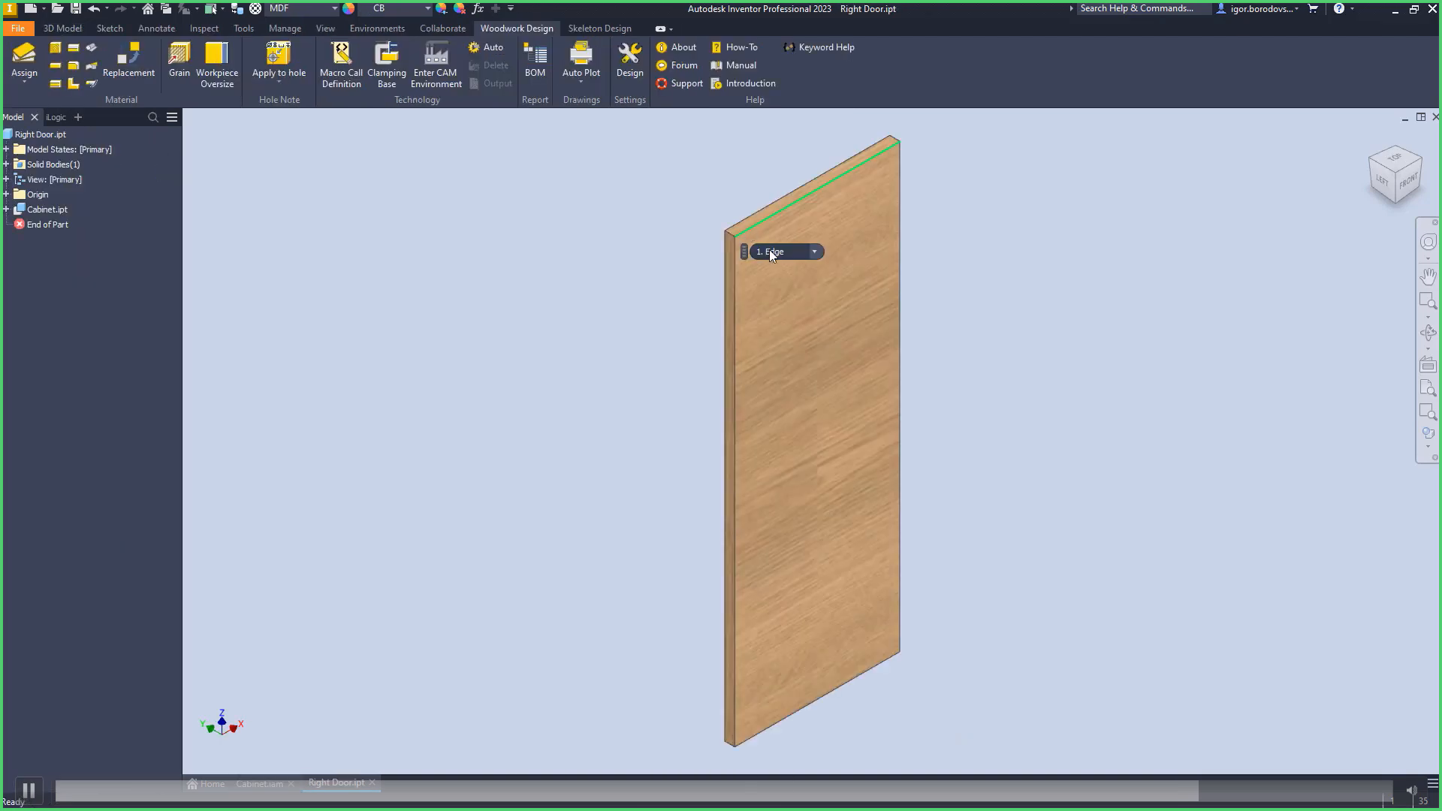
pyautogui.click(536, 63)
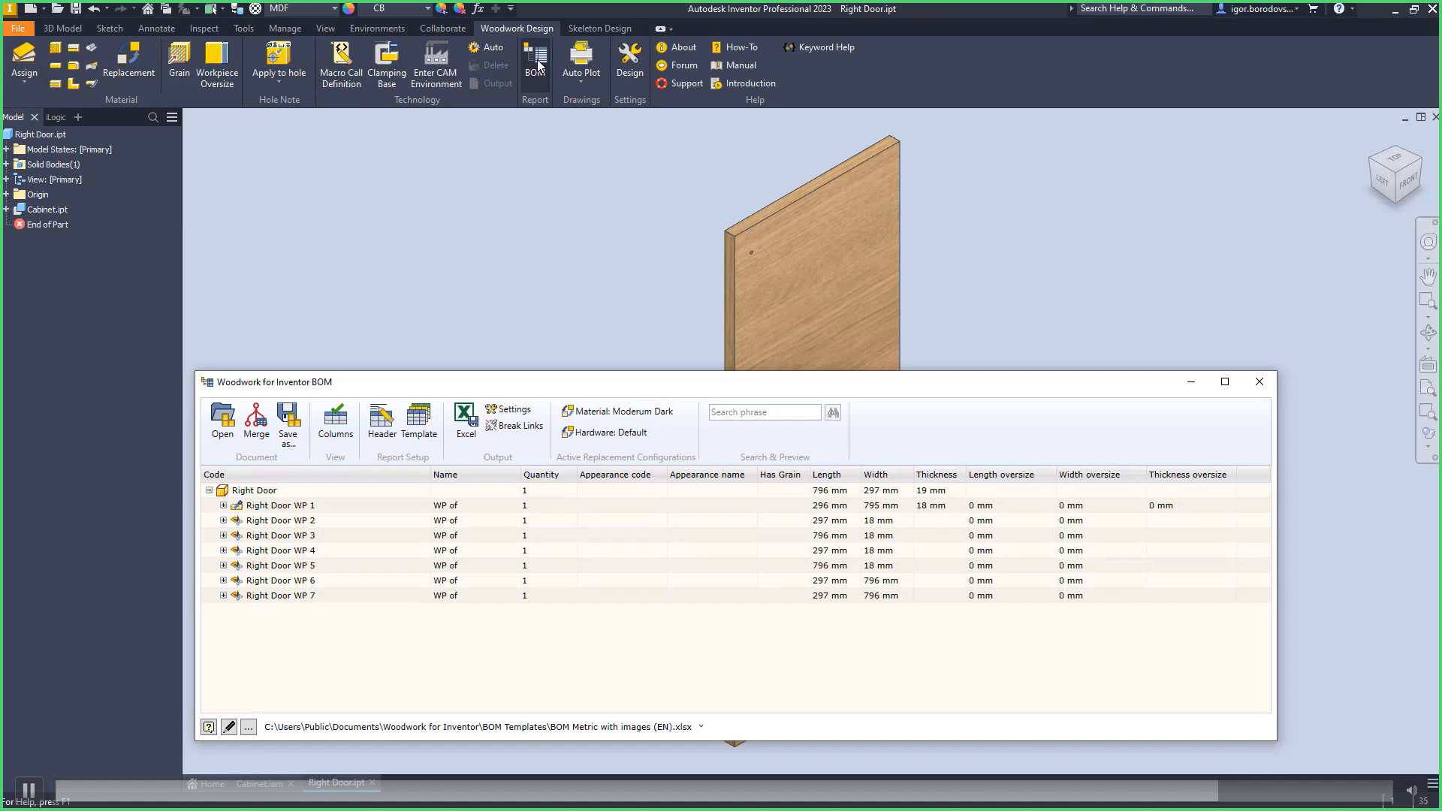
pyautogui.rightClick(242, 490)
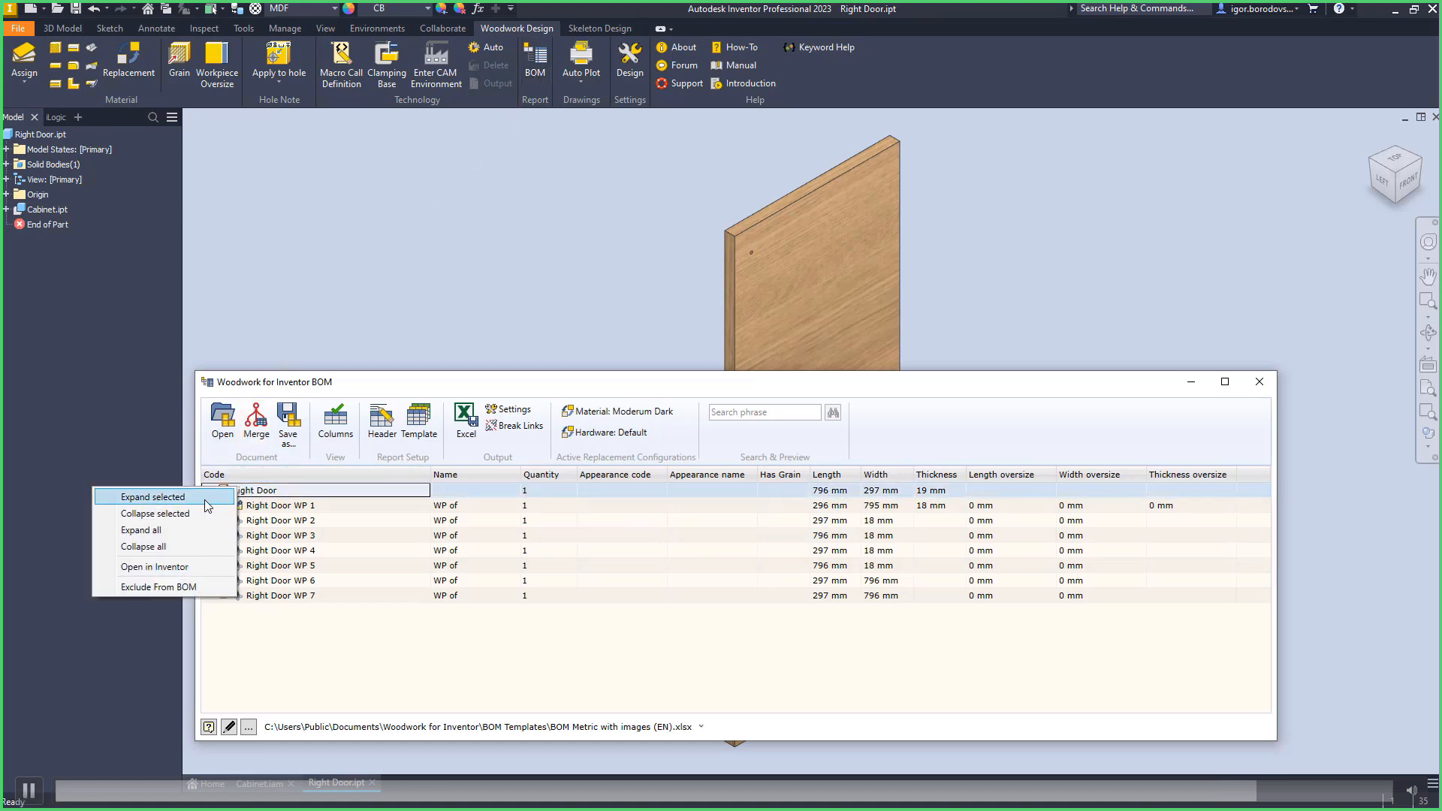
pyautogui.click(204, 498)
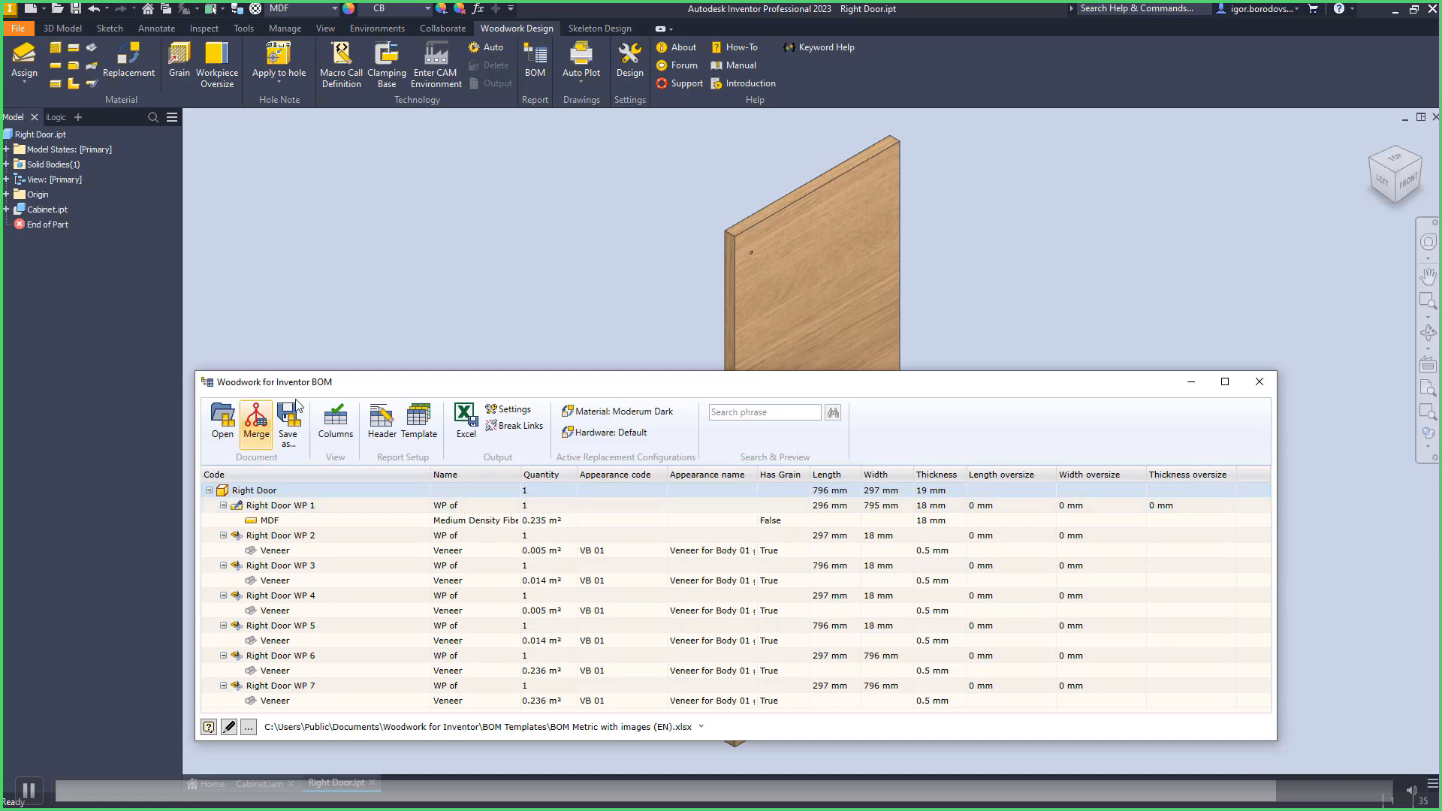